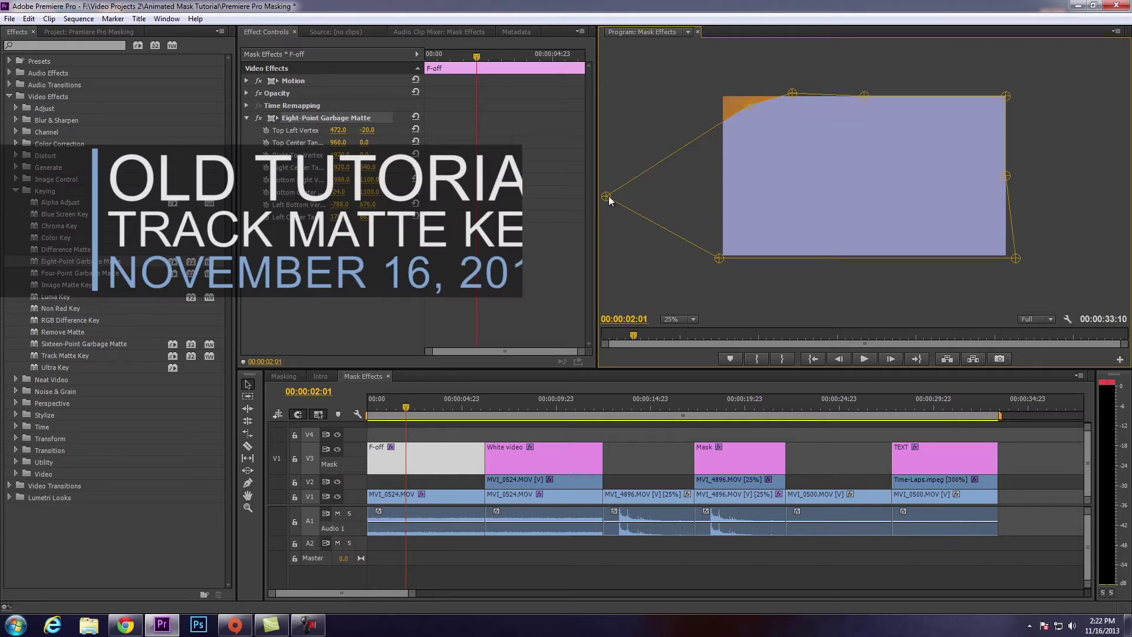
Move the far-left vertex of the Eight-Point Garbage Matte up near the frame's upper-left corner
drag(608, 195, 712, 118)
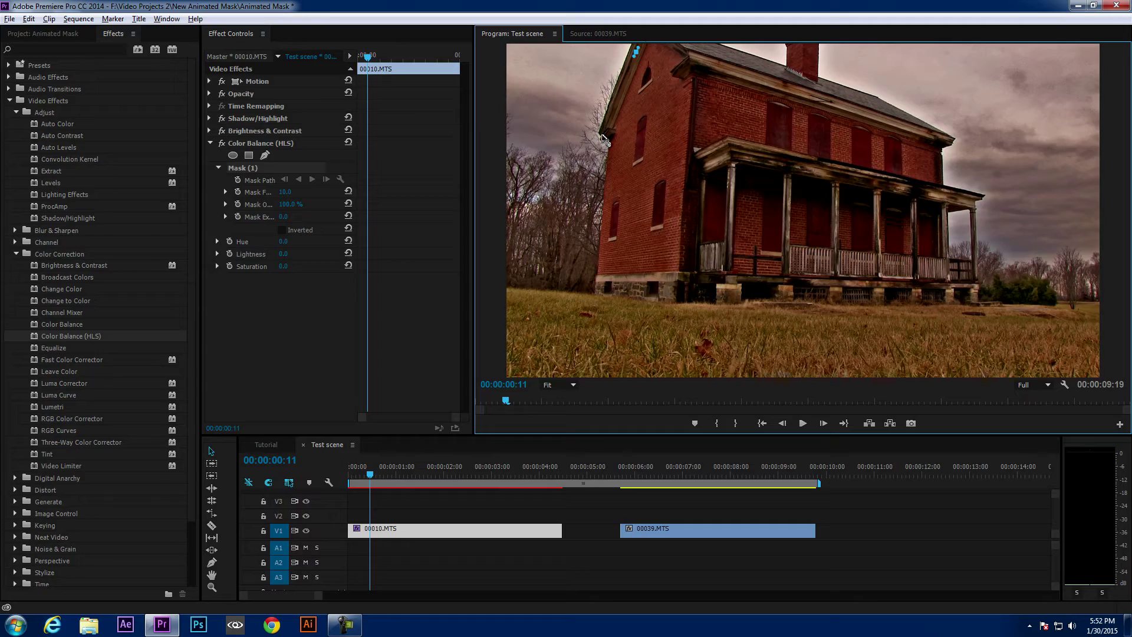
Add Color Balance (HLS) mask points at the house's left eave and at the base of its left wall
click(601, 135)
click(596, 292)
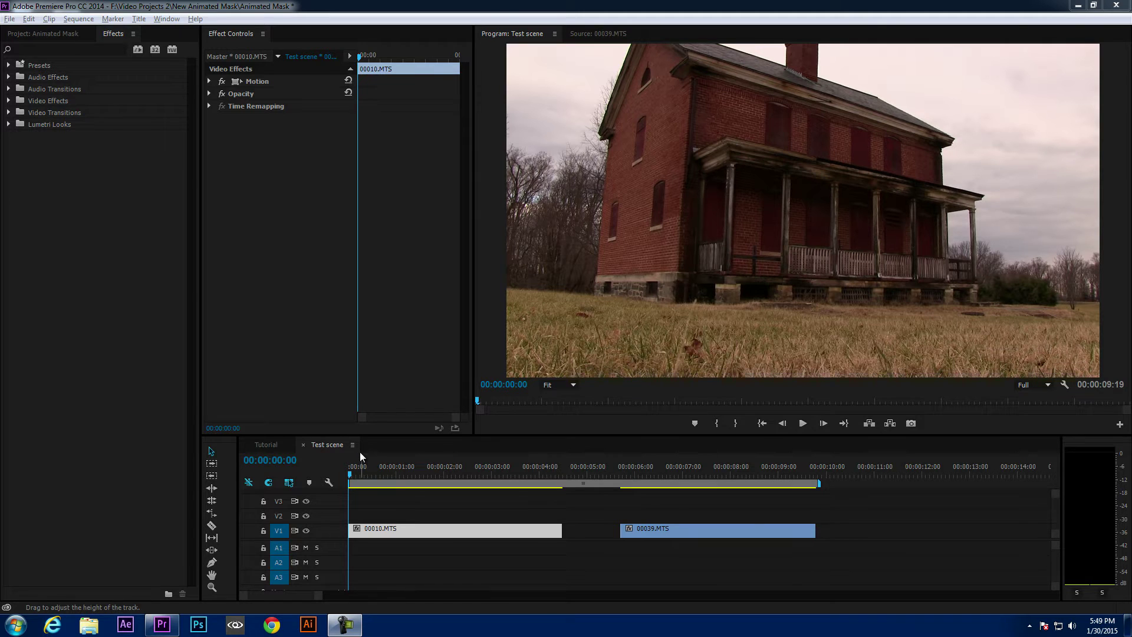
Scrub through the opening part of clip 00010.MTS to review the camera movement around the house
drag(353, 464, 384, 475)
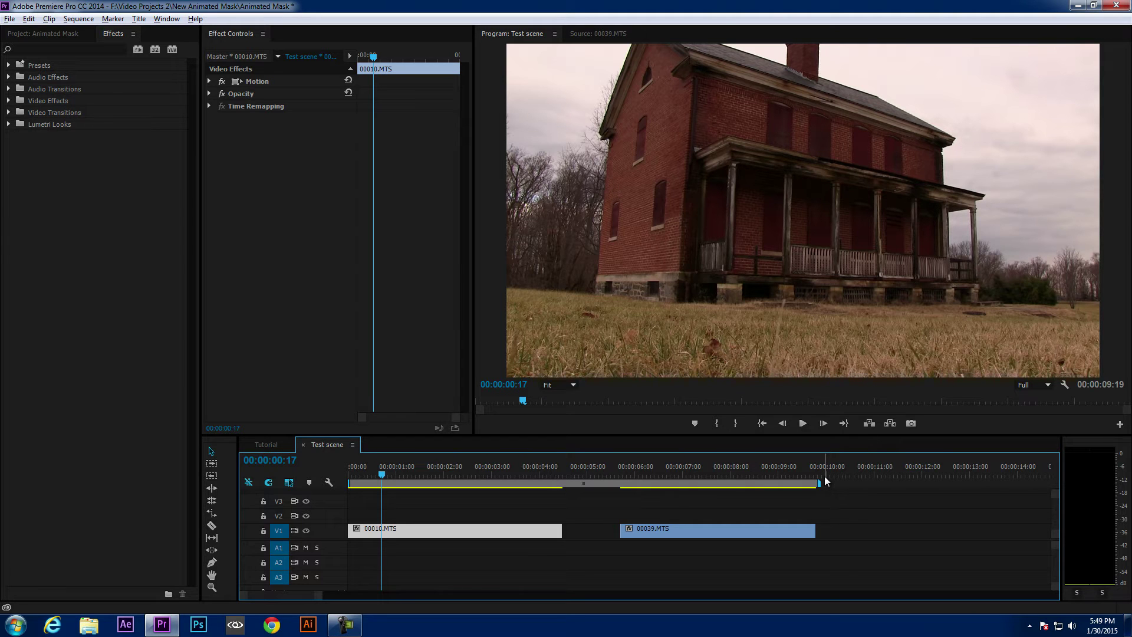
click(387, 476)
drag(386, 476, 423, 475)
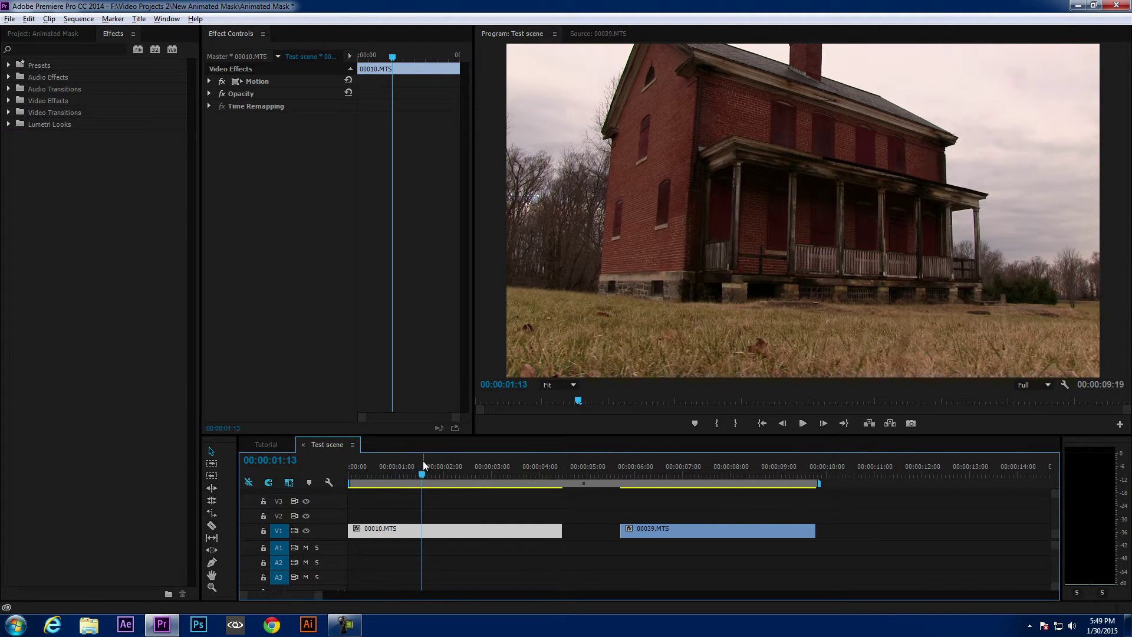
drag(408, 477, 393, 480)
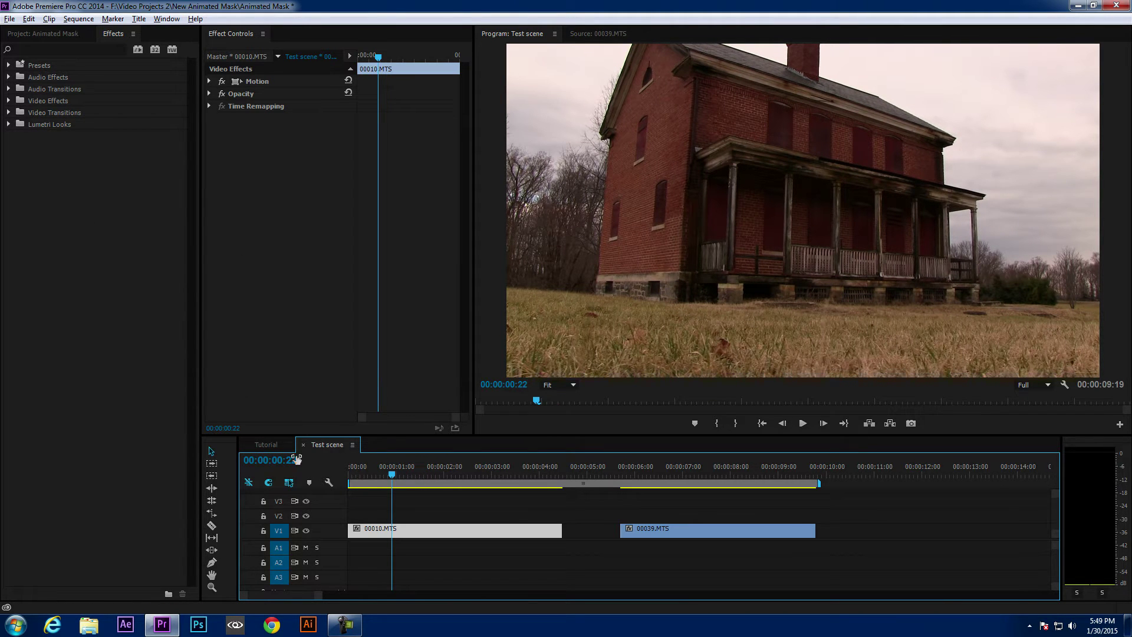
In the Test scene sequence settings, set previews to I-Frame Only MPEG, disable Maximum Bit Depth and Maximum Render Quality, and keep Custom editing mode
click(78, 18)
click(88, 34)
click(539, 369)
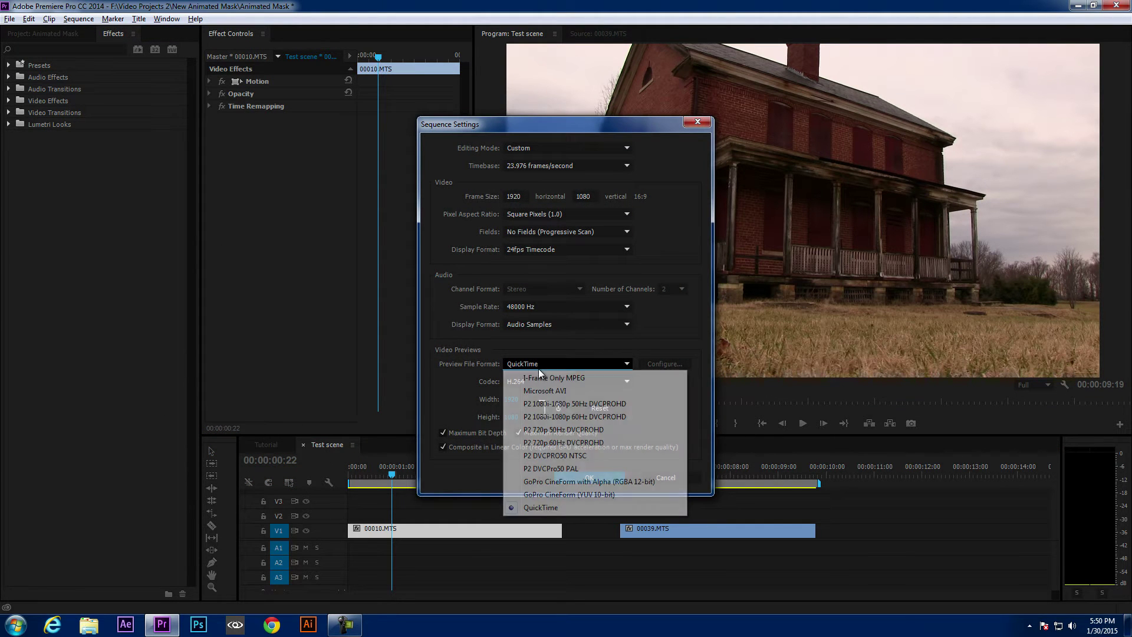
click(540, 377)
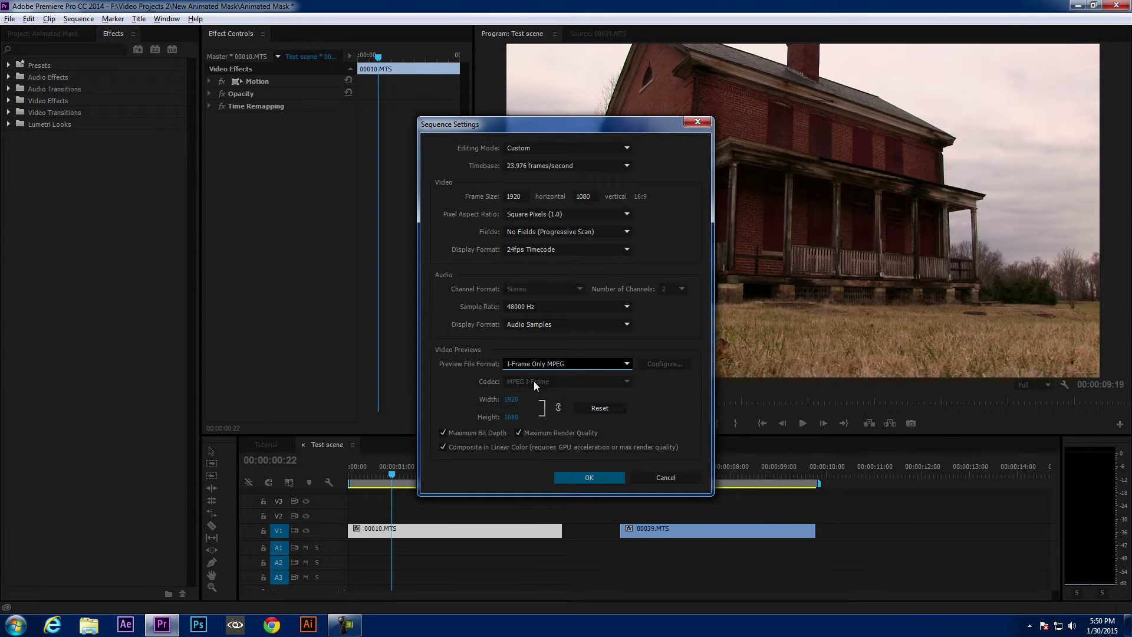
click(443, 432)
click(520, 433)
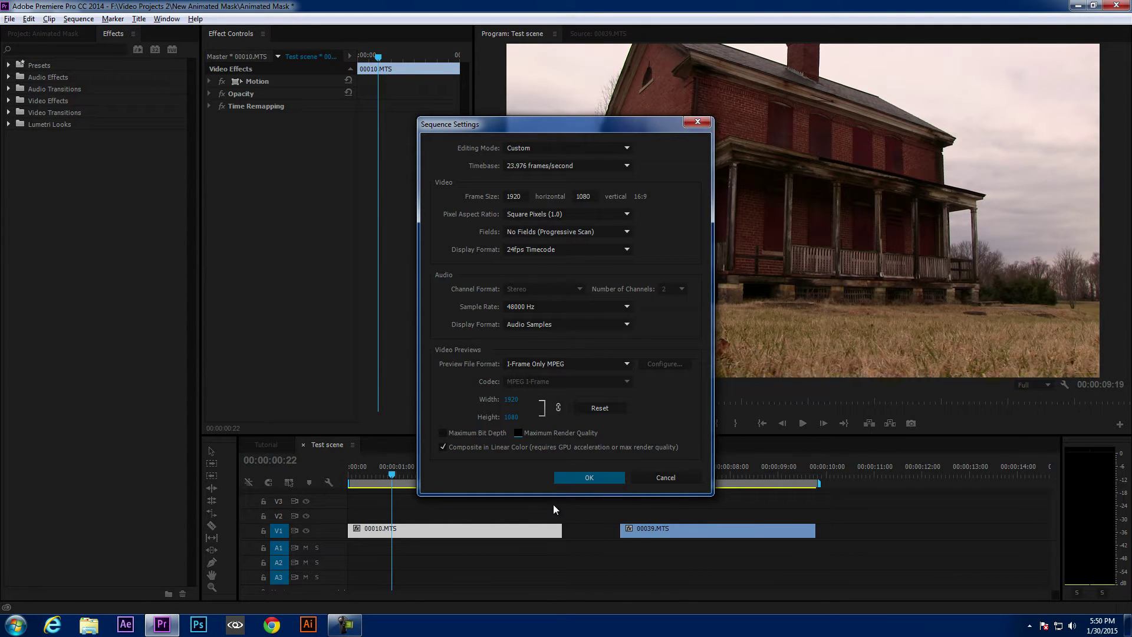
click(535, 147)
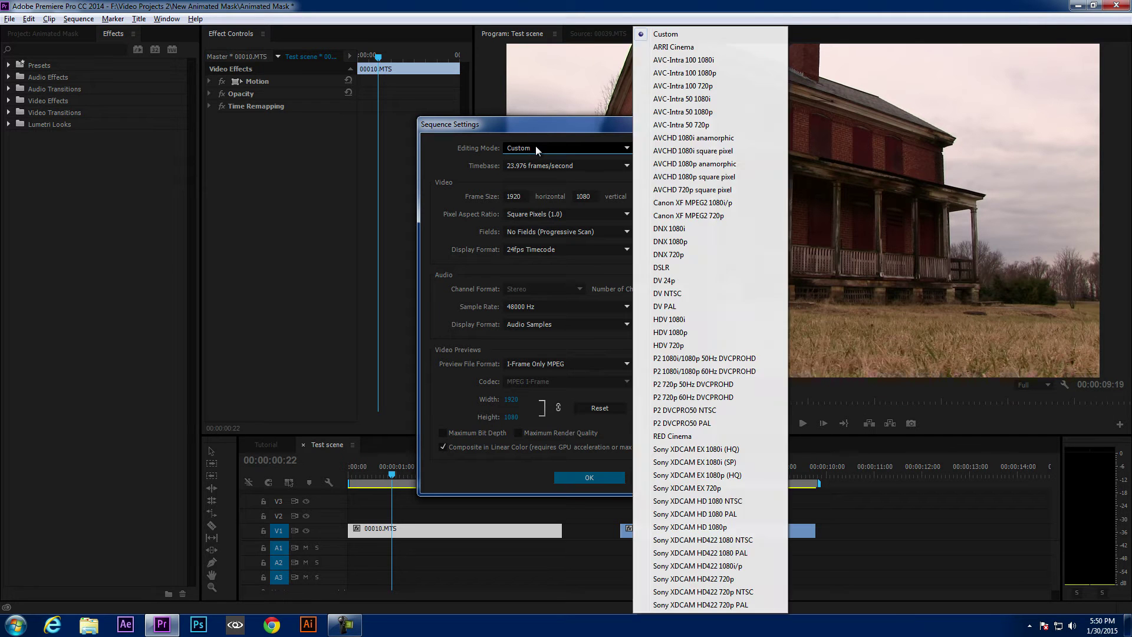
click(667, 33)
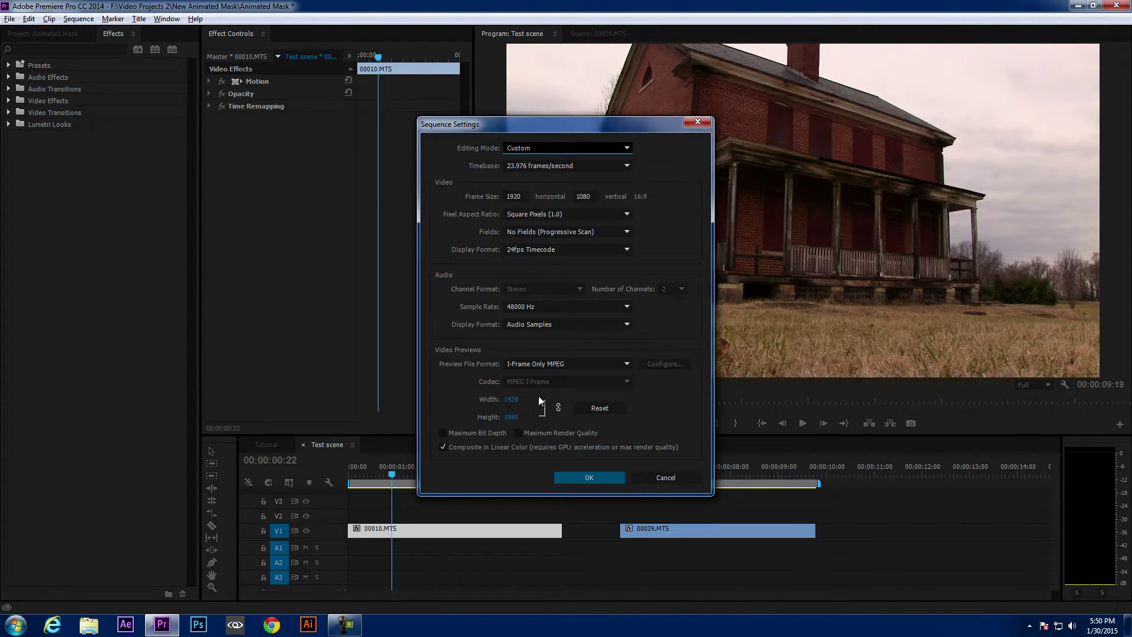
Set the sequence's video preview format to QuickTime with the H.264 codec
click(551, 364)
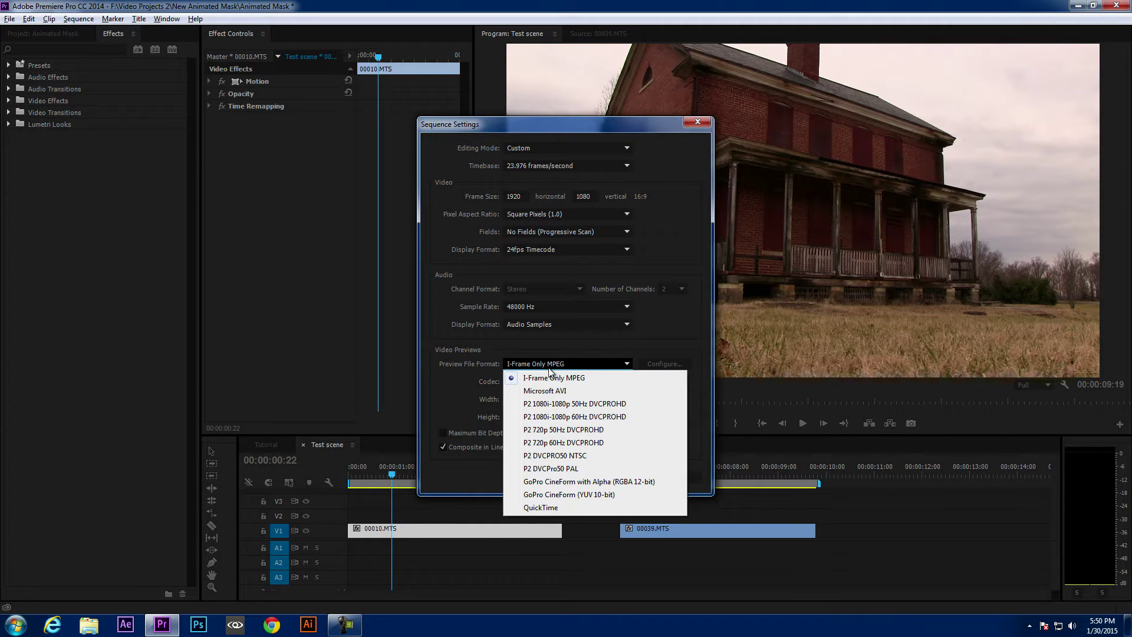
click(540, 507)
click(536, 380)
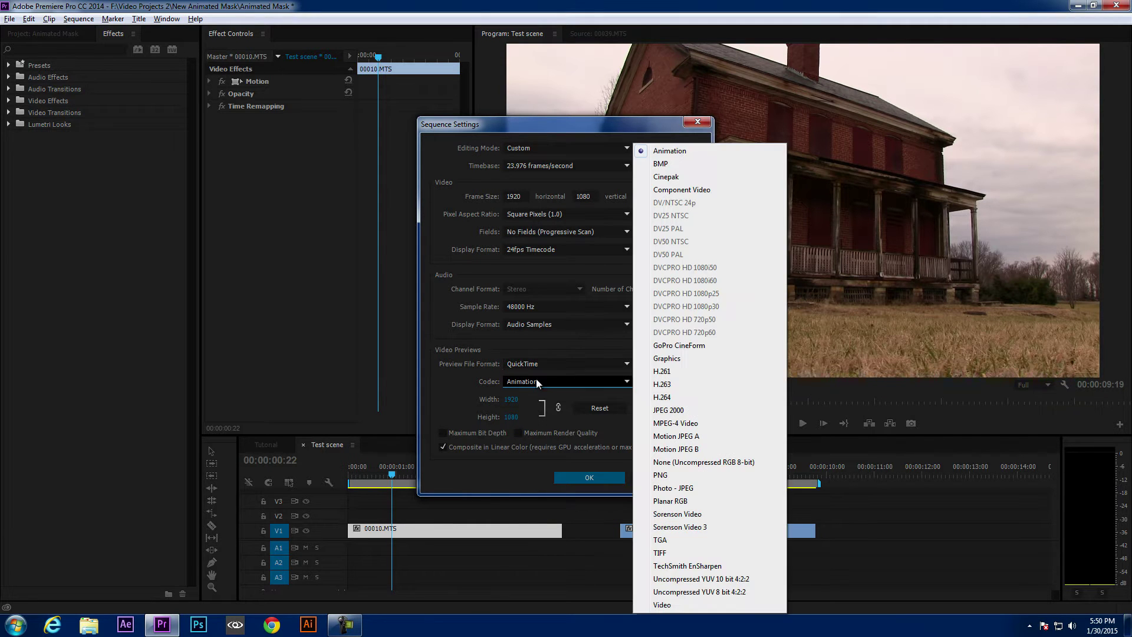
click(674, 397)
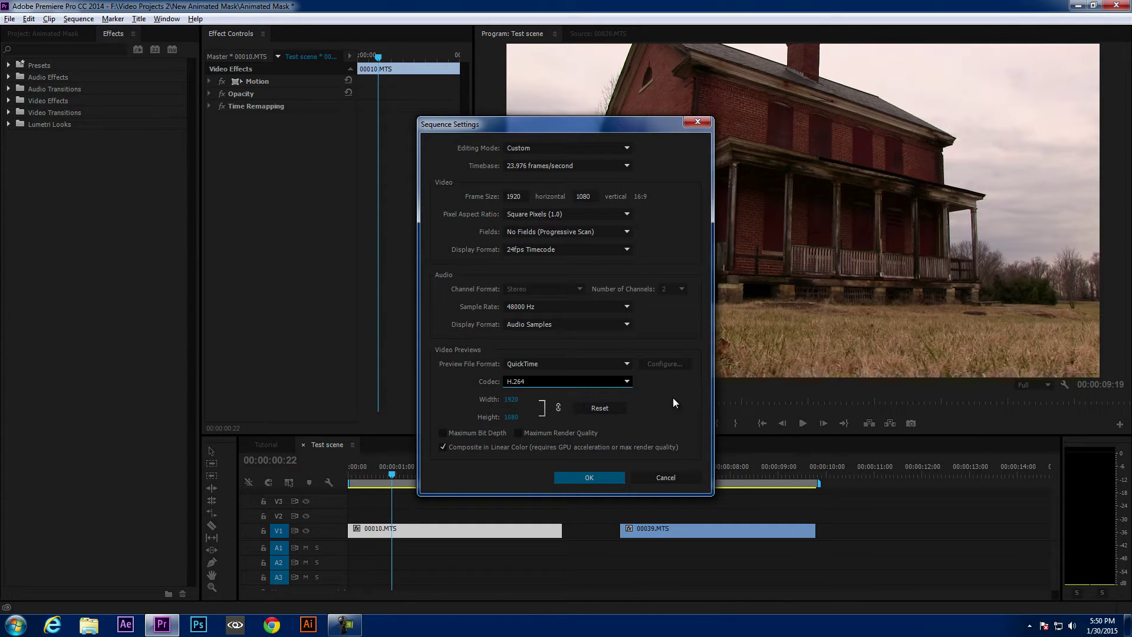
Enable Maximum Bit Depth and Maximum Render Quality for the sequence and apply the settings
click(443, 433)
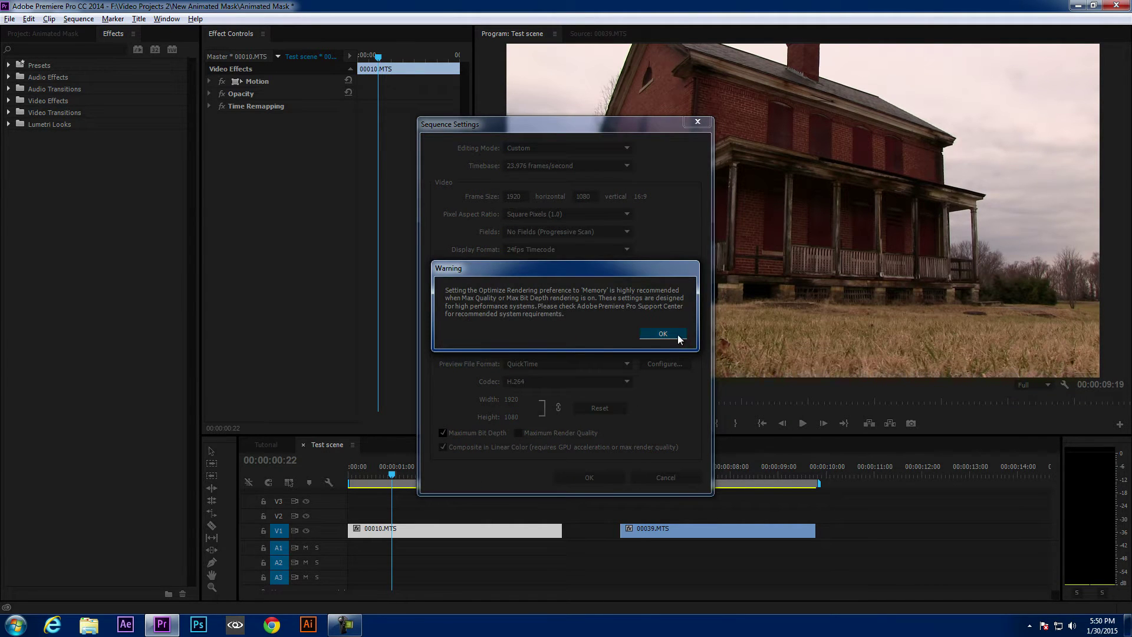
click(678, 337)
click(521, 433)
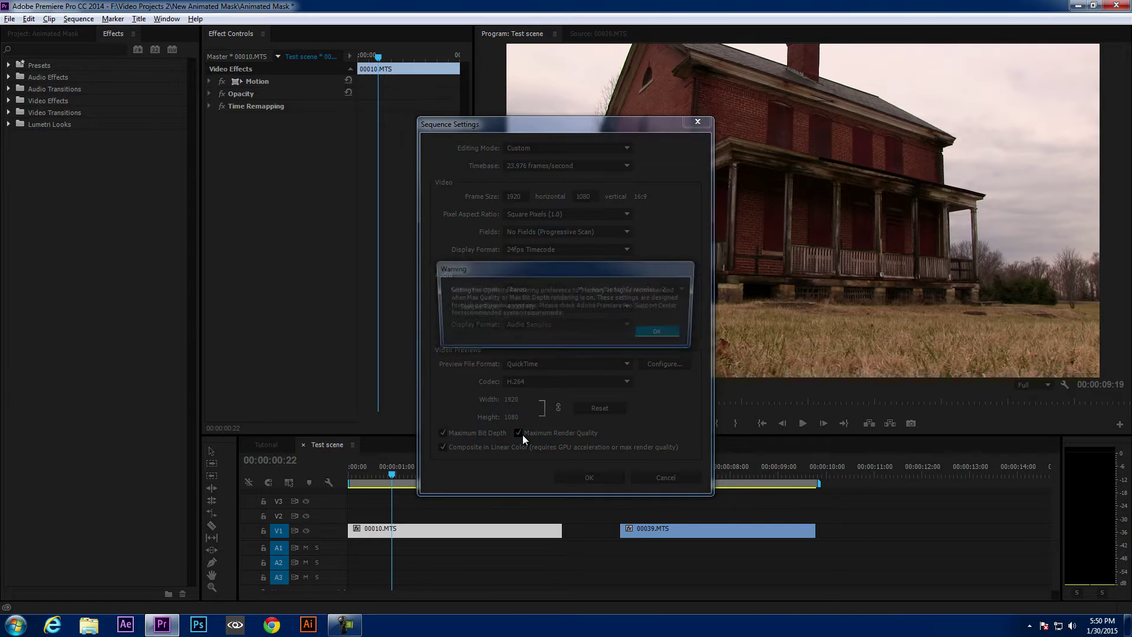
click(655, 335)
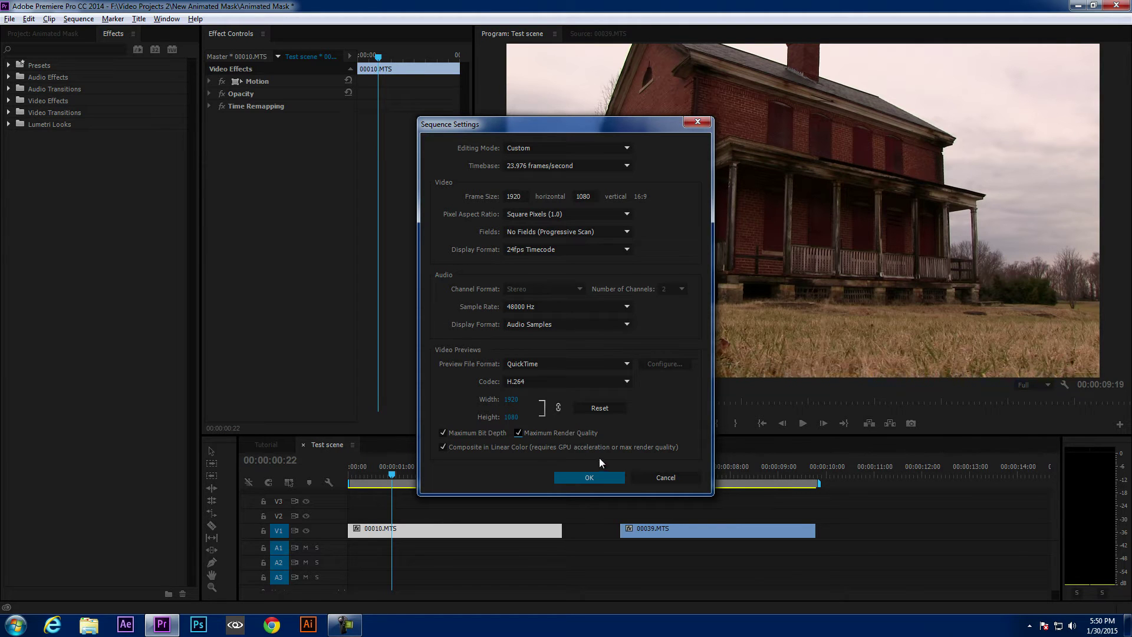
click(589, 477)
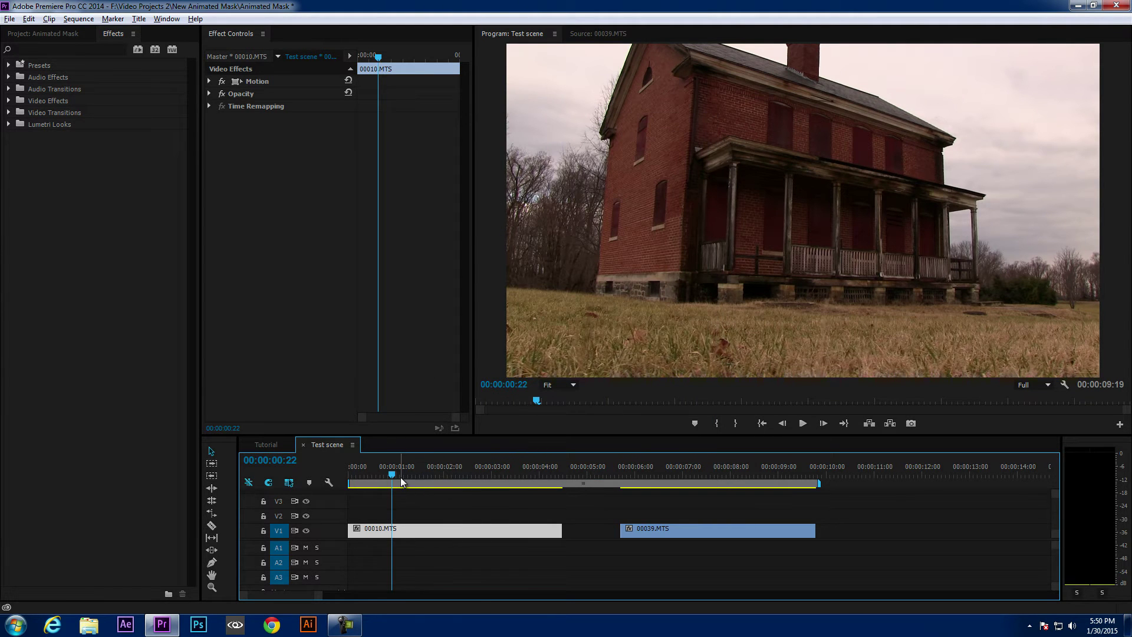
Park the playhead at 00:00:00:11 and apply the Shadow/Highlight video effect to clip 00010.MTS
drag(401, 477, 369, 475)
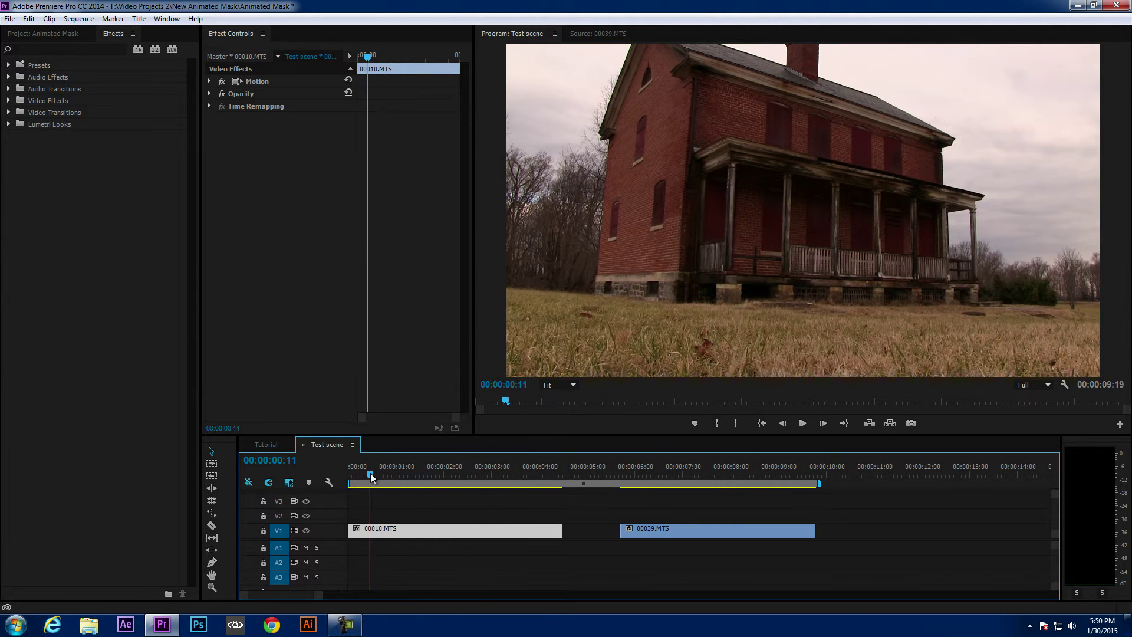
click(33, 33)
click(121, 34)
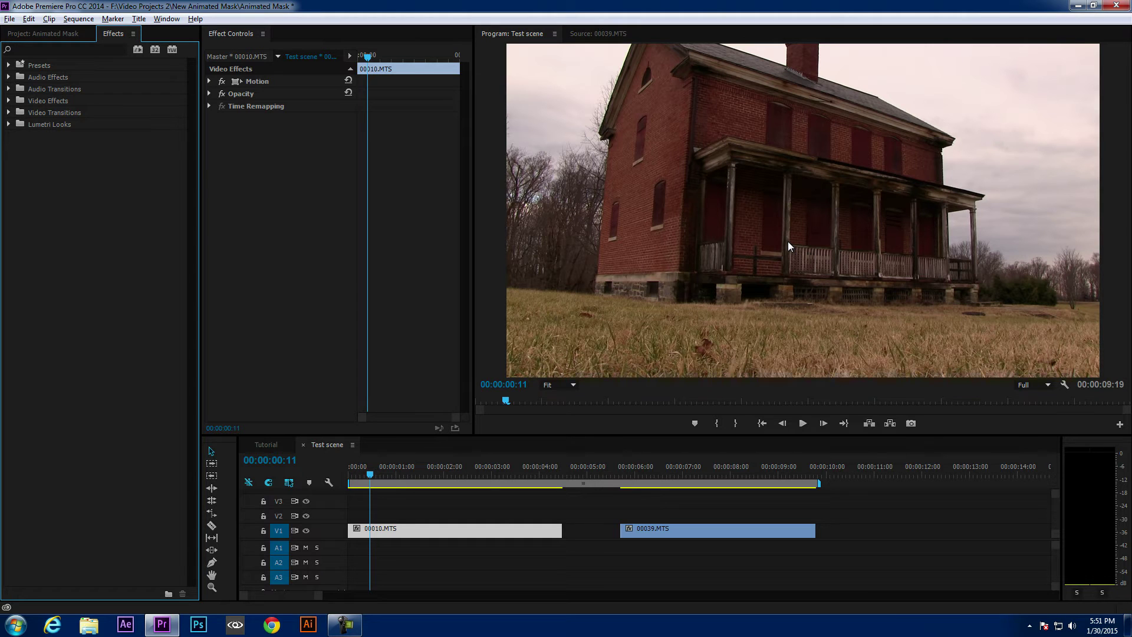
click(8, 101)
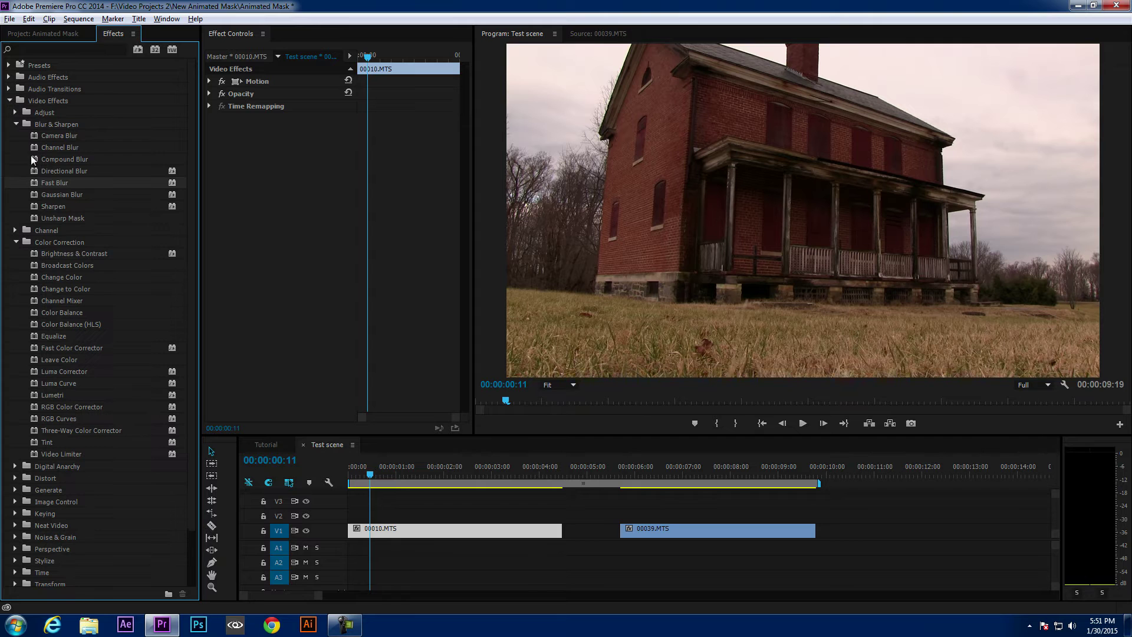
click(16, 124)
click(16, 112)
drag(75, 217, 272, 205)
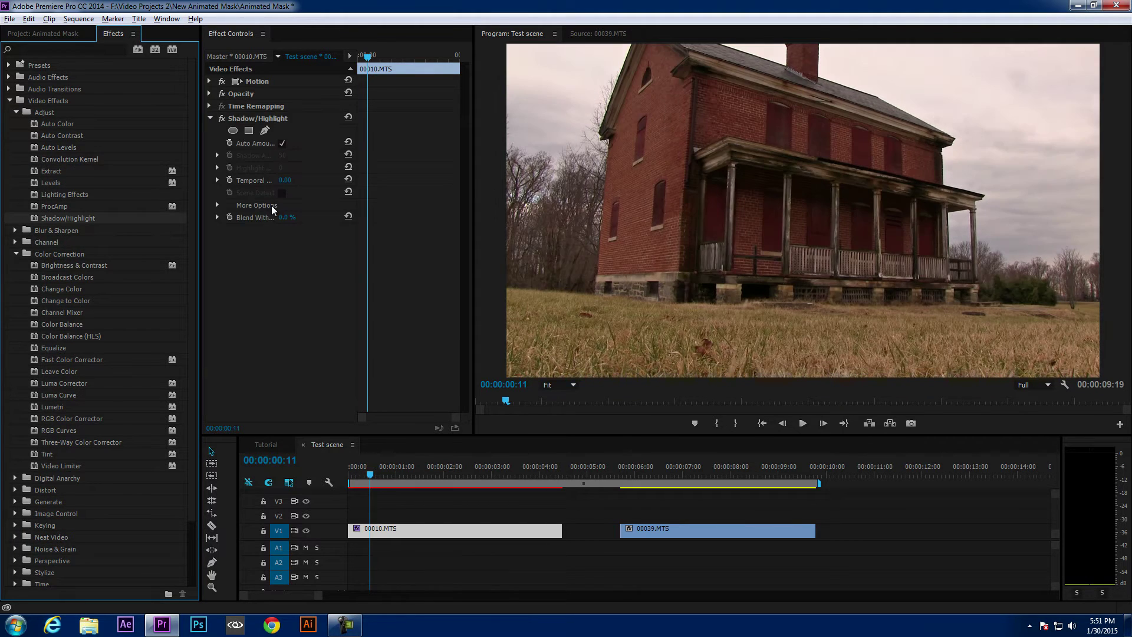
Turn off Auto Amounts in Shadow/Highlight and set the Highlight Amount to 52
click(282, 143)
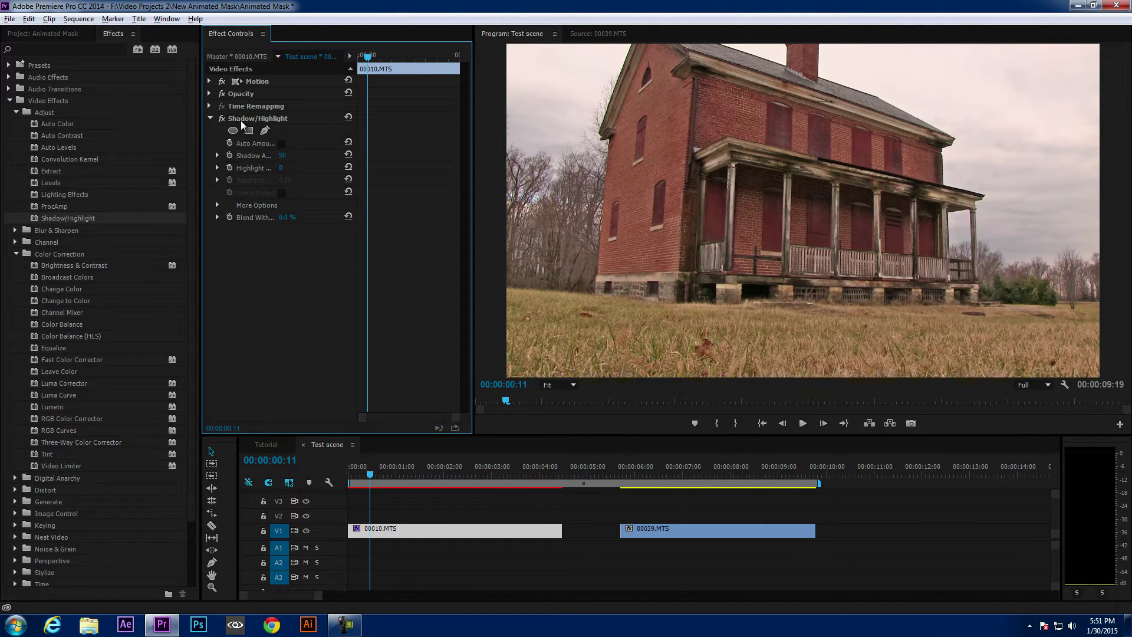
click(216, 156)
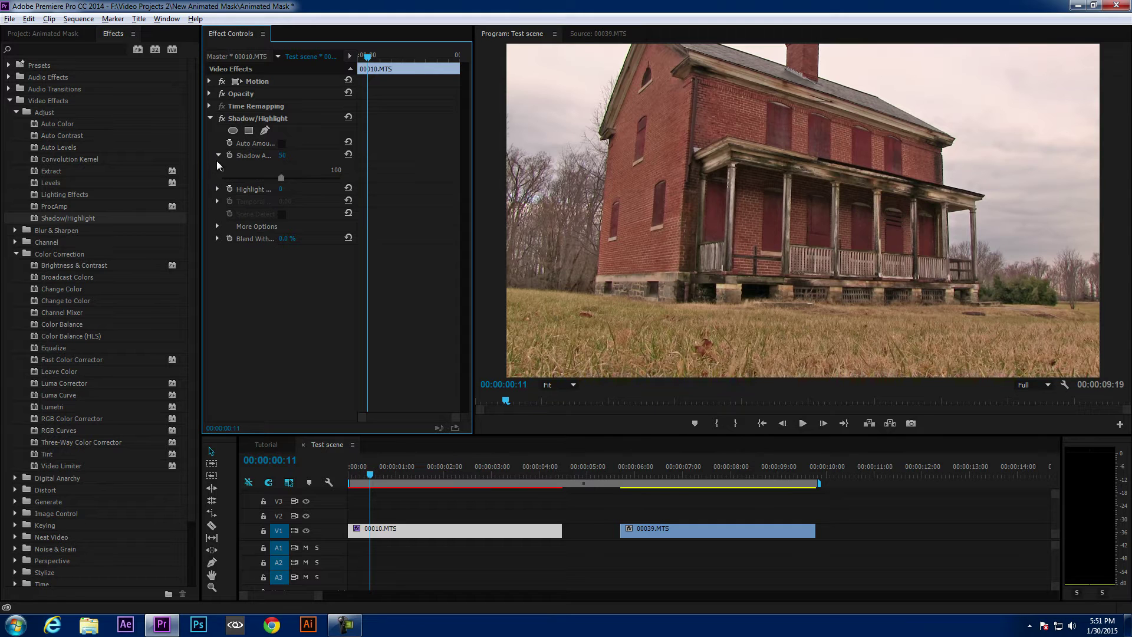
click(218, 188)
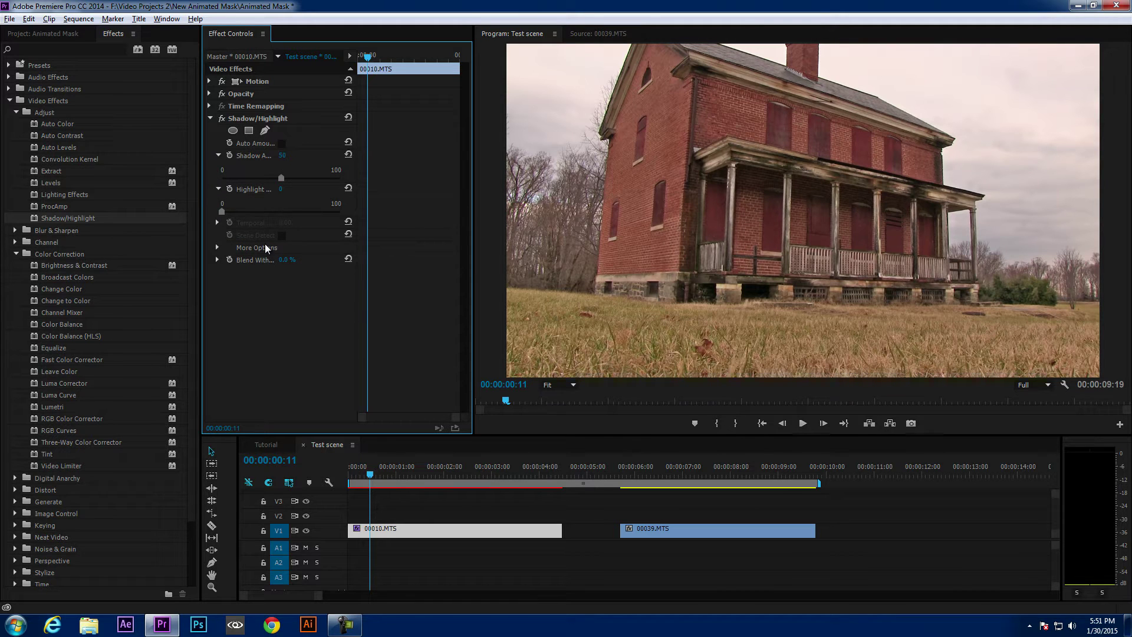
drag(225, 211, 254, 217)
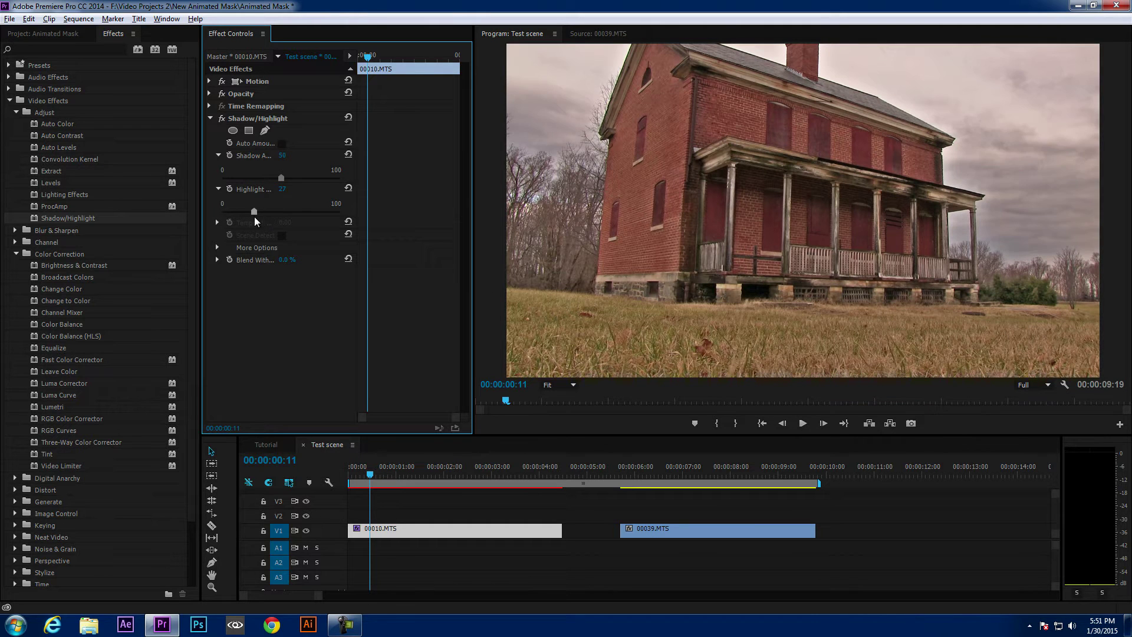
click(218, 248)
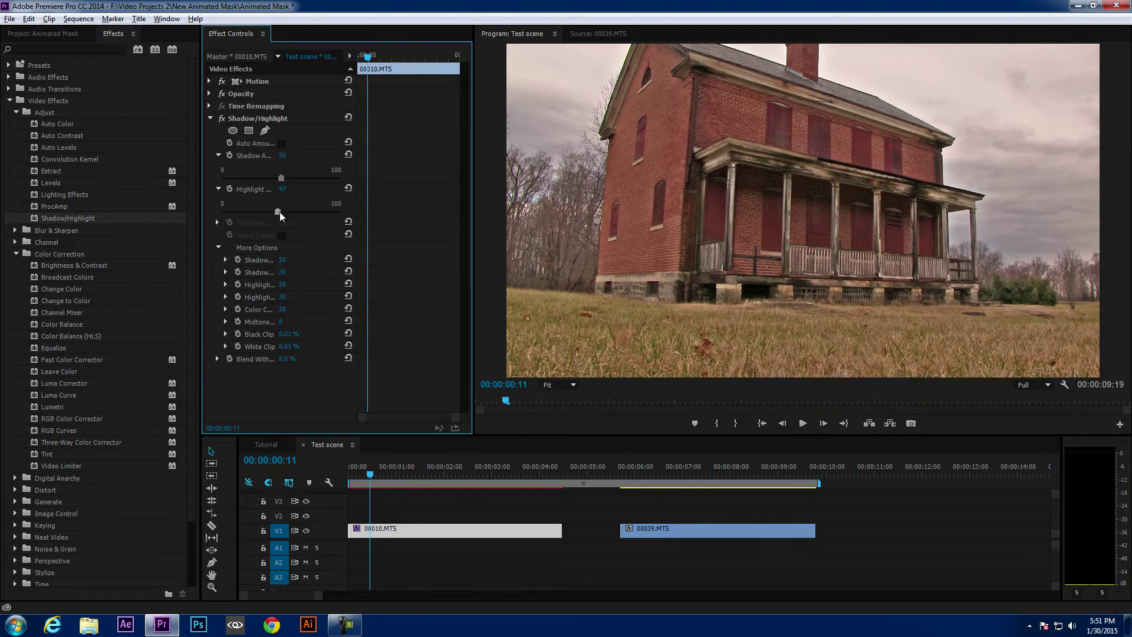
drag(279, 211, 286, 212)
Compare the house shot with and without the Shadow/Highlight effect, leaving the effect enabled
click(222, 118)
click(222, 119)
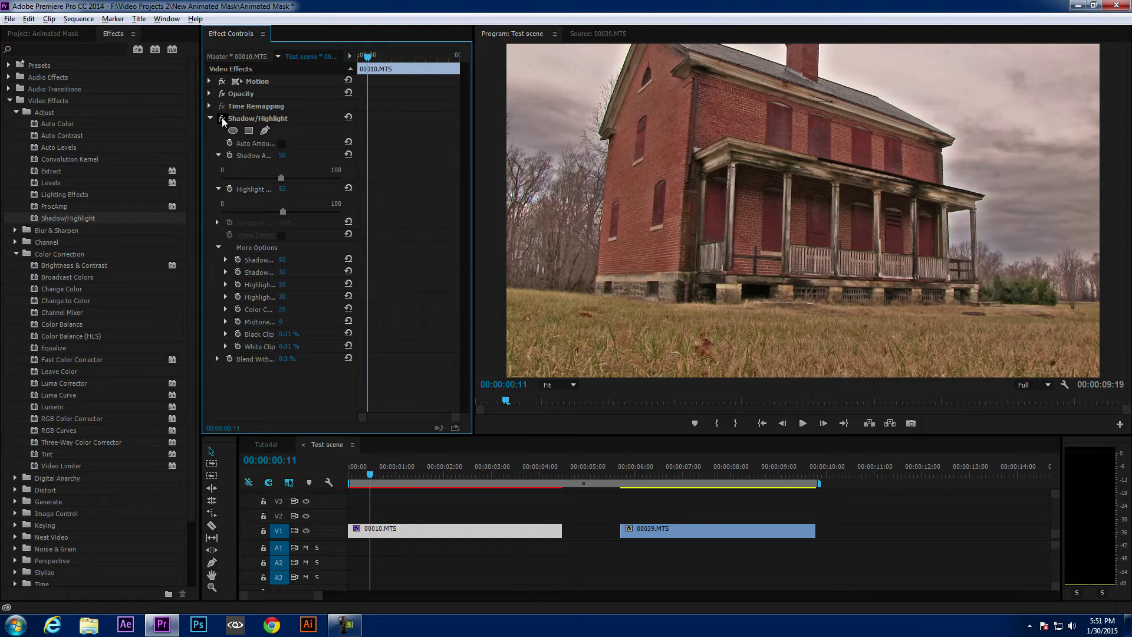
click(222, 120)
click(222, 118)
click(223, 119)
Fine-tune Shadow/Highlight with a Shadow Amount of about 49 and a slightly higher Highlight Amount
drag(282, 178, 336, 184)
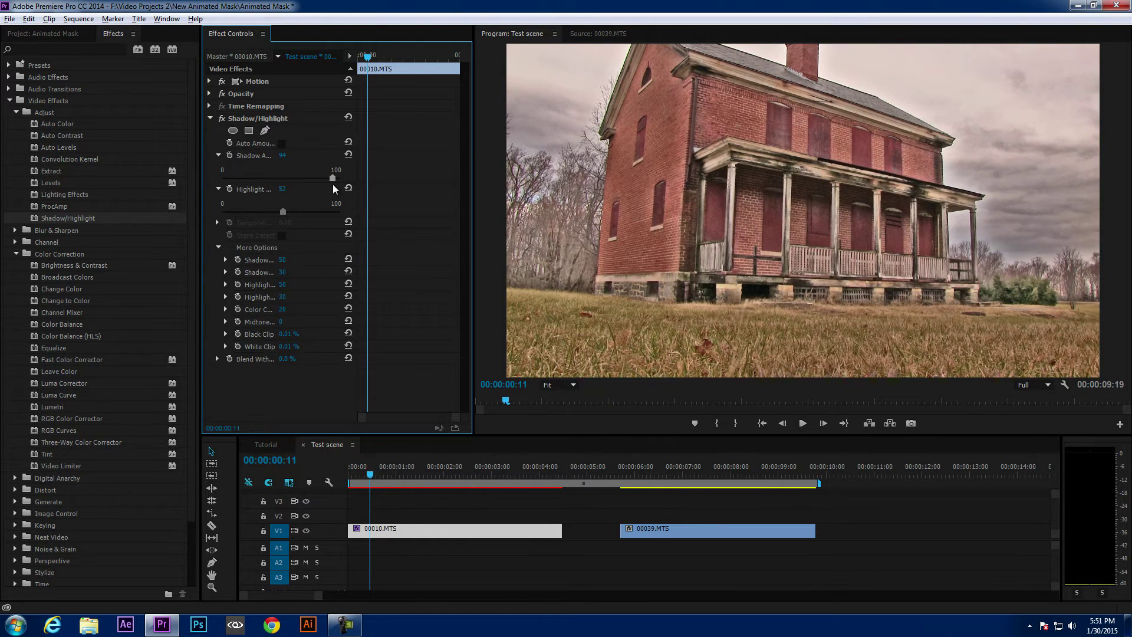
drag(330, 185, 278, 189)
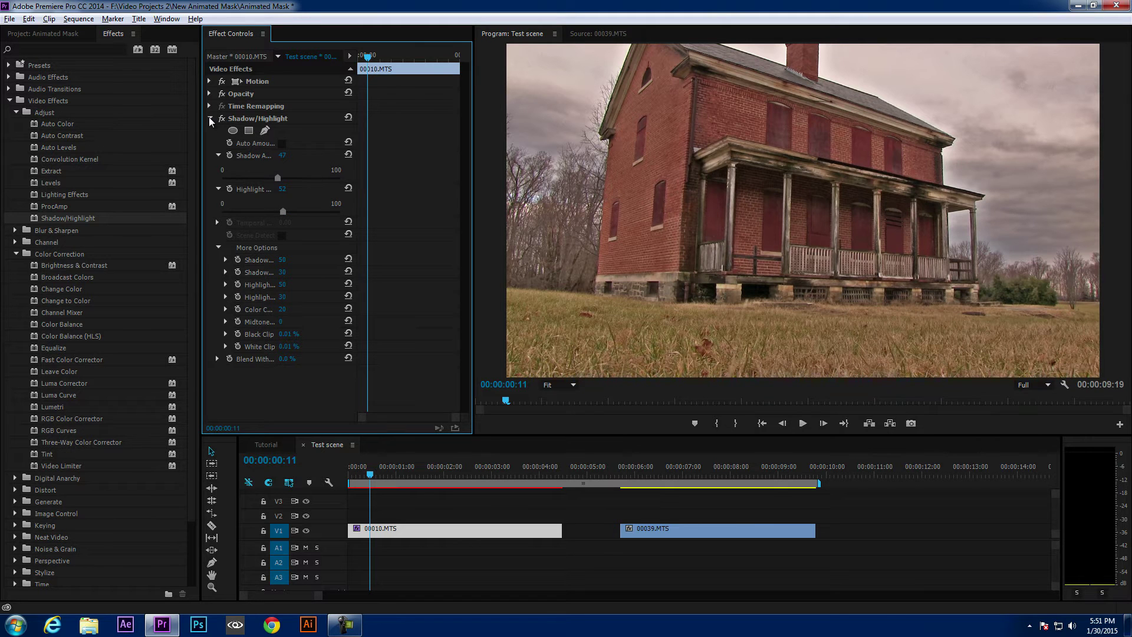
drag(298, 210, 302, 210)
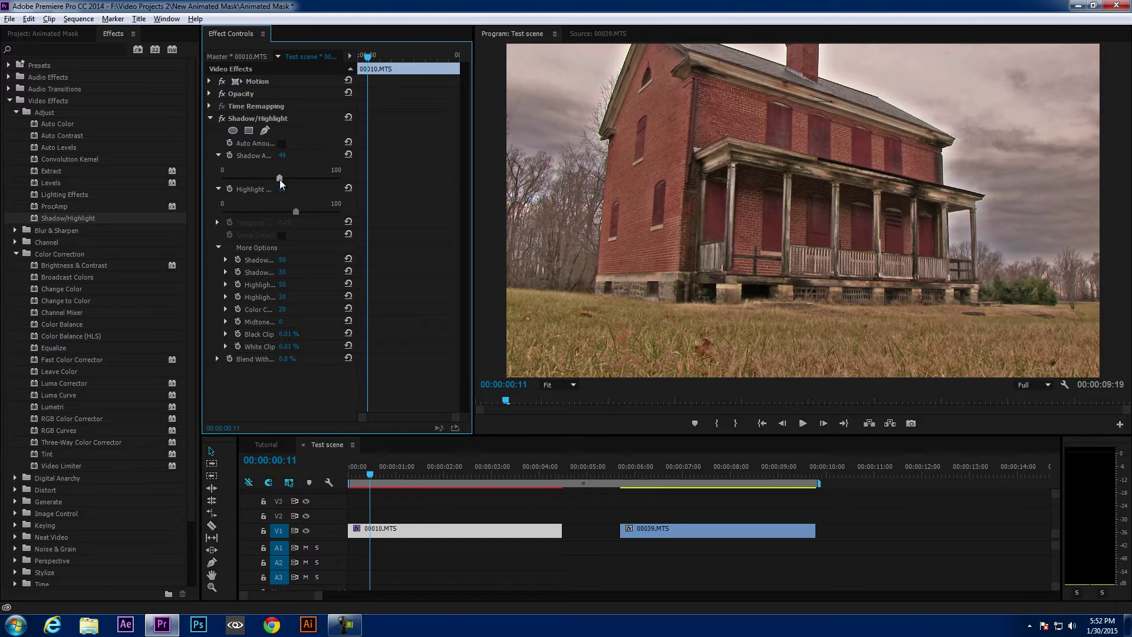
click(209, 118)
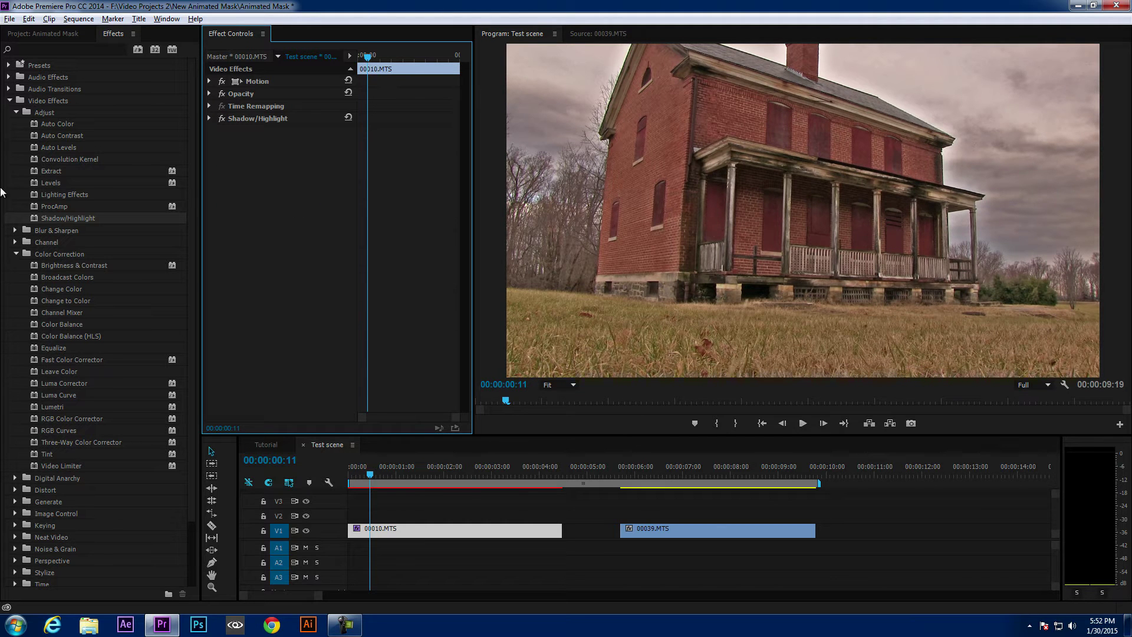
Apply Brightness & Contrast to clip 00010.MTS with Brightness -26.4 and Contrast 18.4
drag(38, 265, 250, 178)
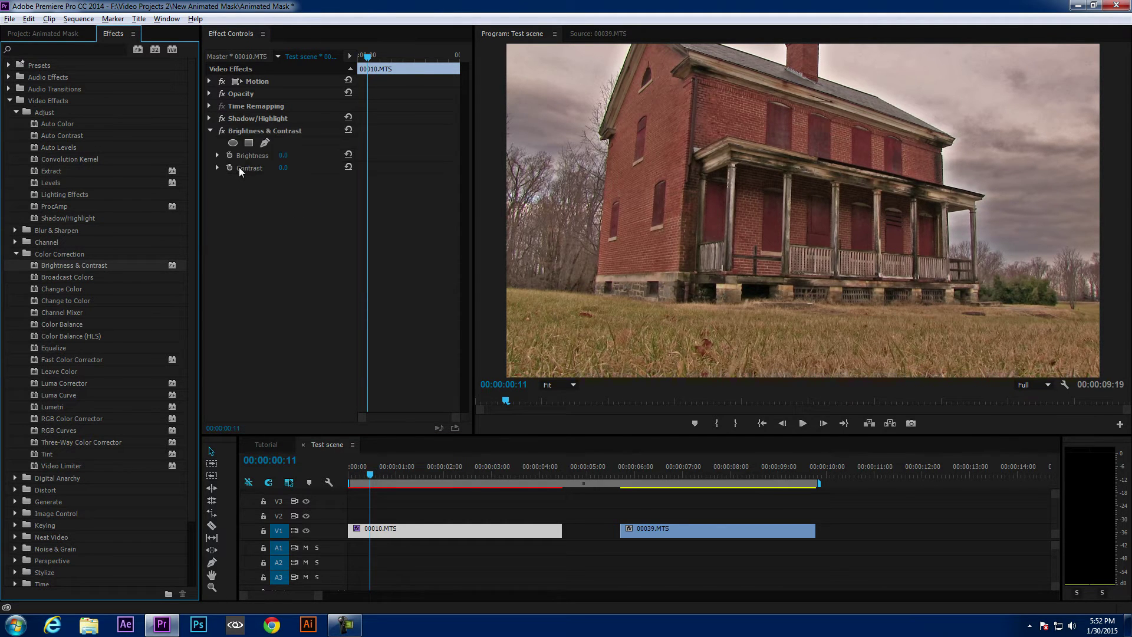
click(214, 164)
click(219, 155)
click(218, 188)
mouse_move(278, 178)
mouse_down()
mouse_move(254, 181)
mouse_move(263, 180)
mouse_up()
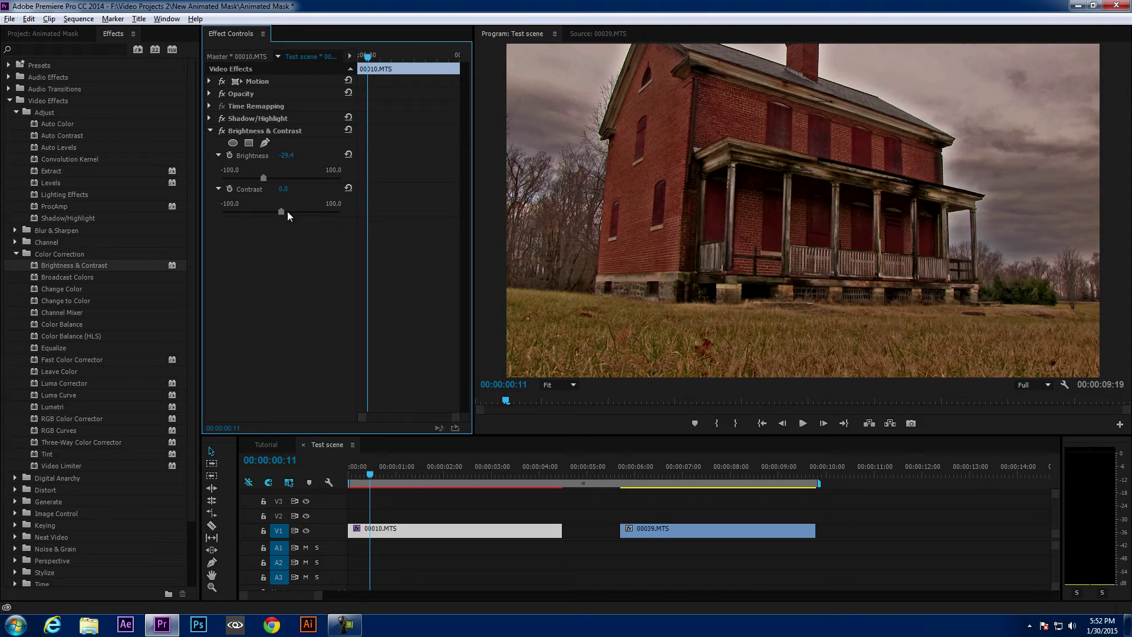
drag(266, 180, 292, 211)
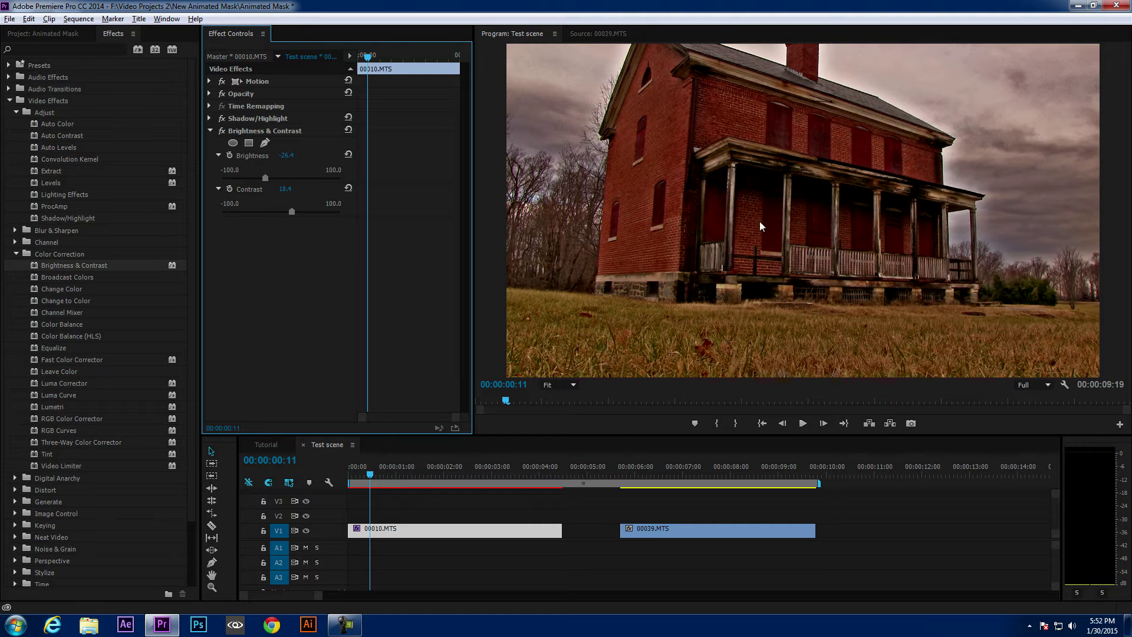
click(210, 131)
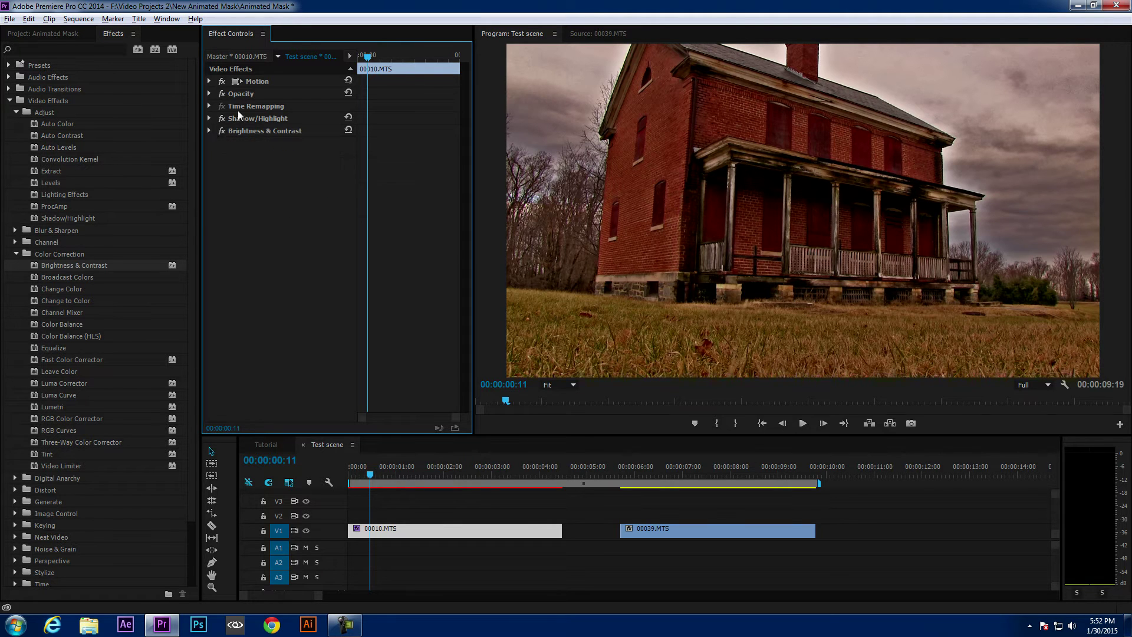
Apply Color Balance (HLS) to clip 00010.MTS, check the Shadow/Highlight and Brightness & Contrast settings, and collapse both effects
click(43, 340)
drag(70, 329, 324, 204)
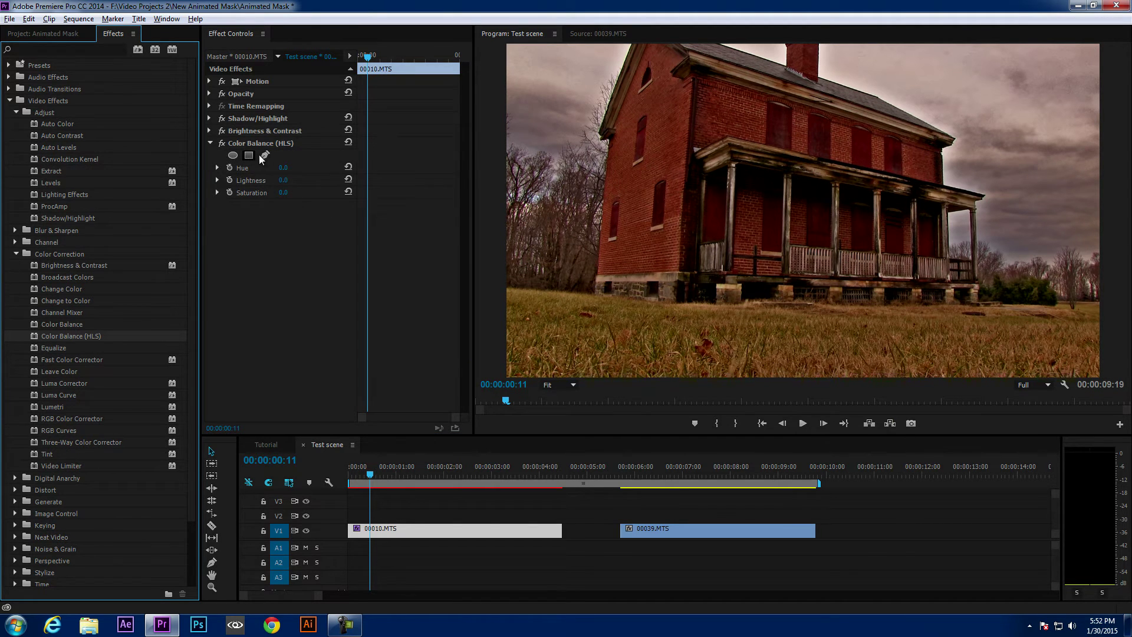
click(210, 131)
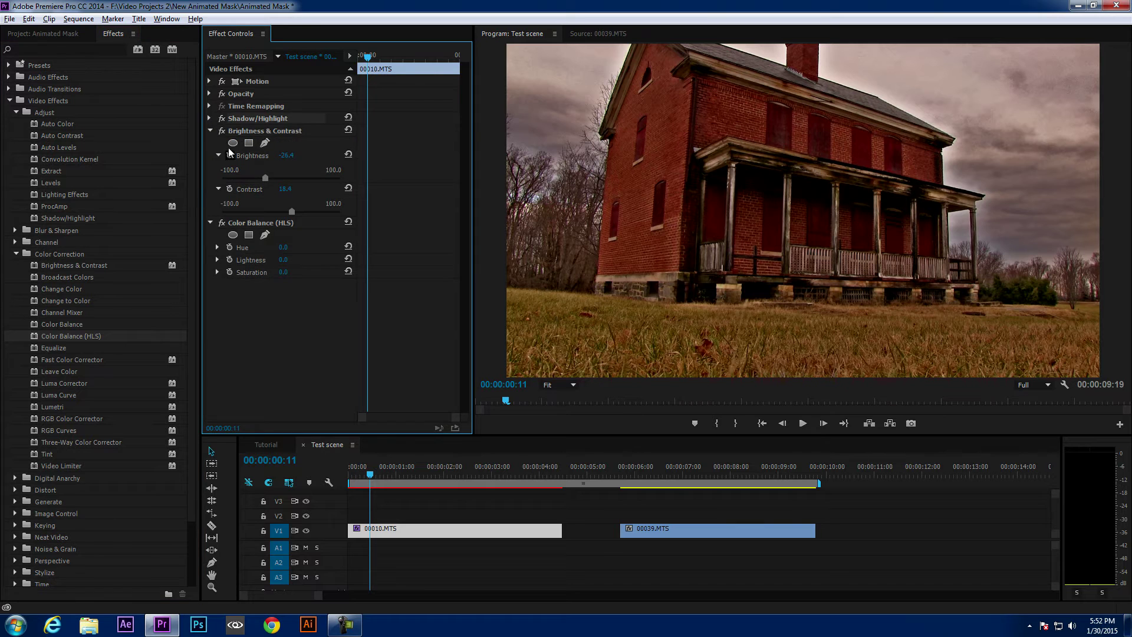
click(209, 118)
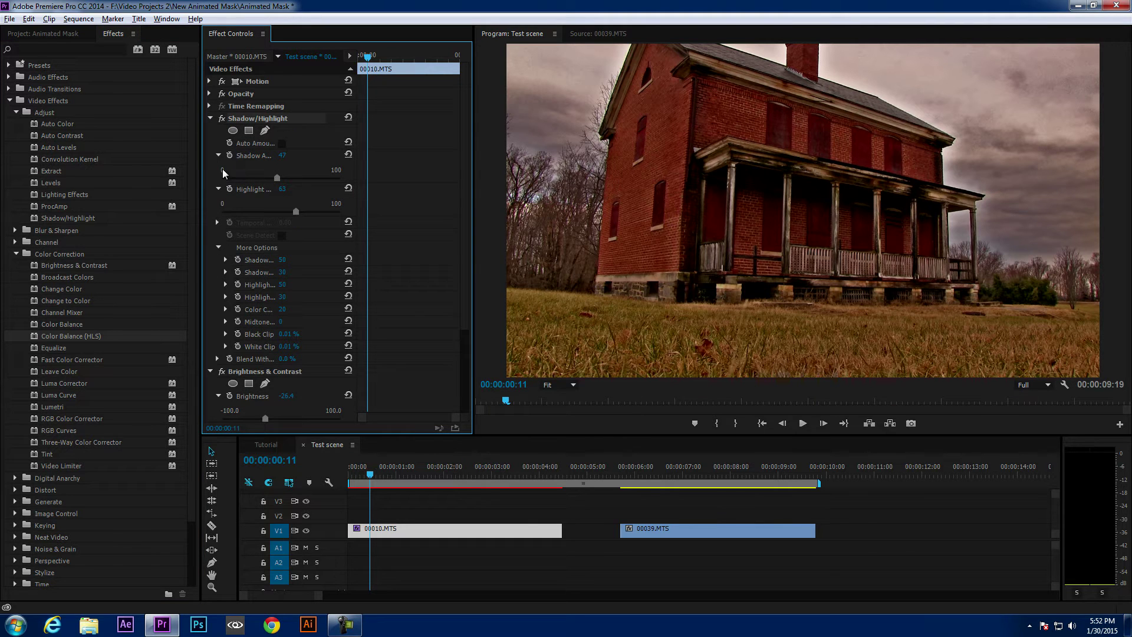
click(209, 118)
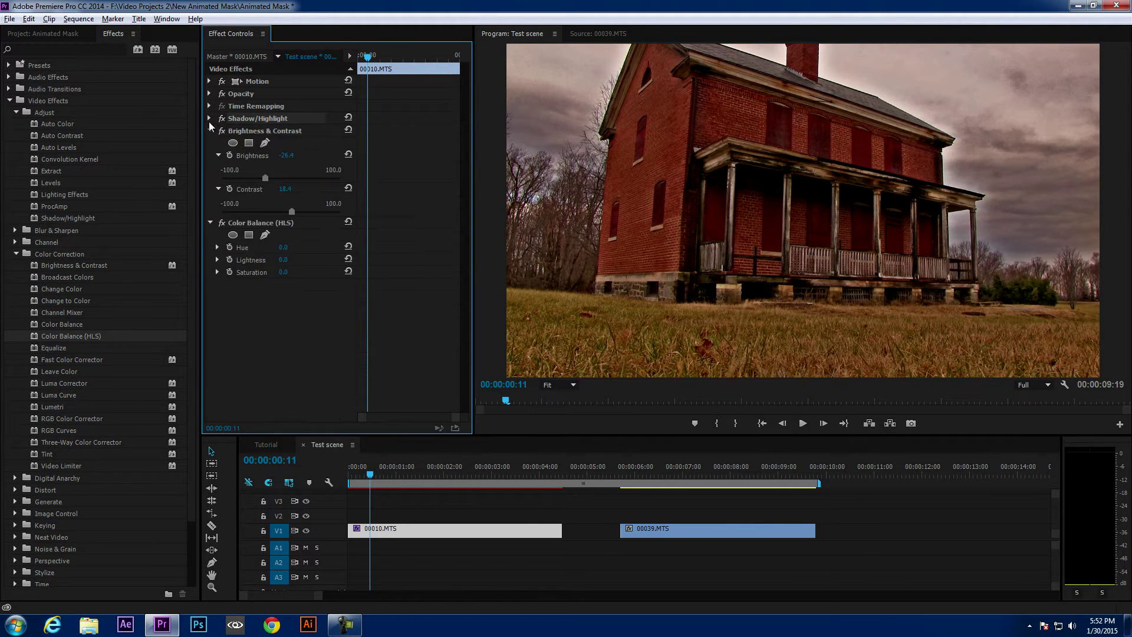
click(209, 131)
Start a freehand pen mask on Color Balance (HLS), tracing from the roof's front peak down the left wall and along the foundation
click(264, 155)
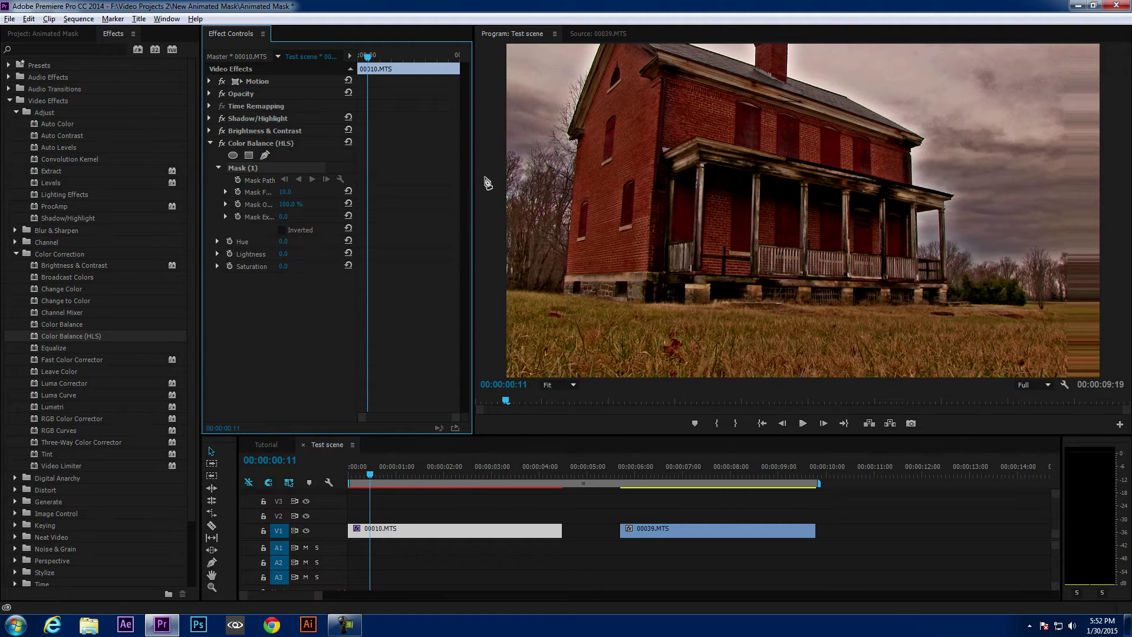
click(636, 52)
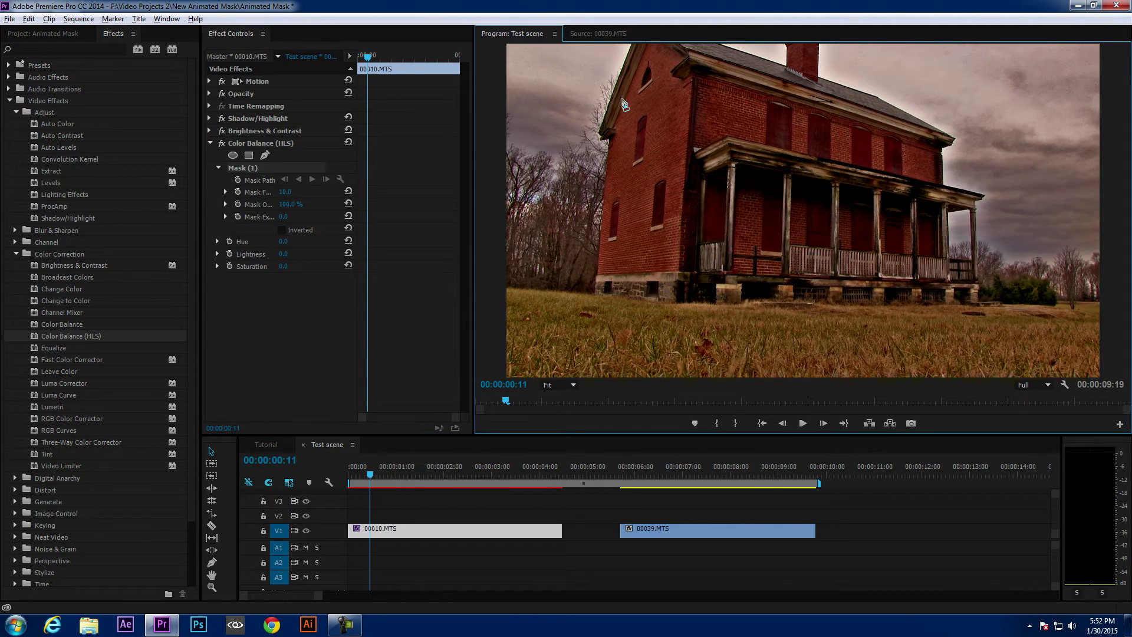
click(601, 135)
click(612, 143)
click(596, 291)
click(680, 301)
click(977, 300)
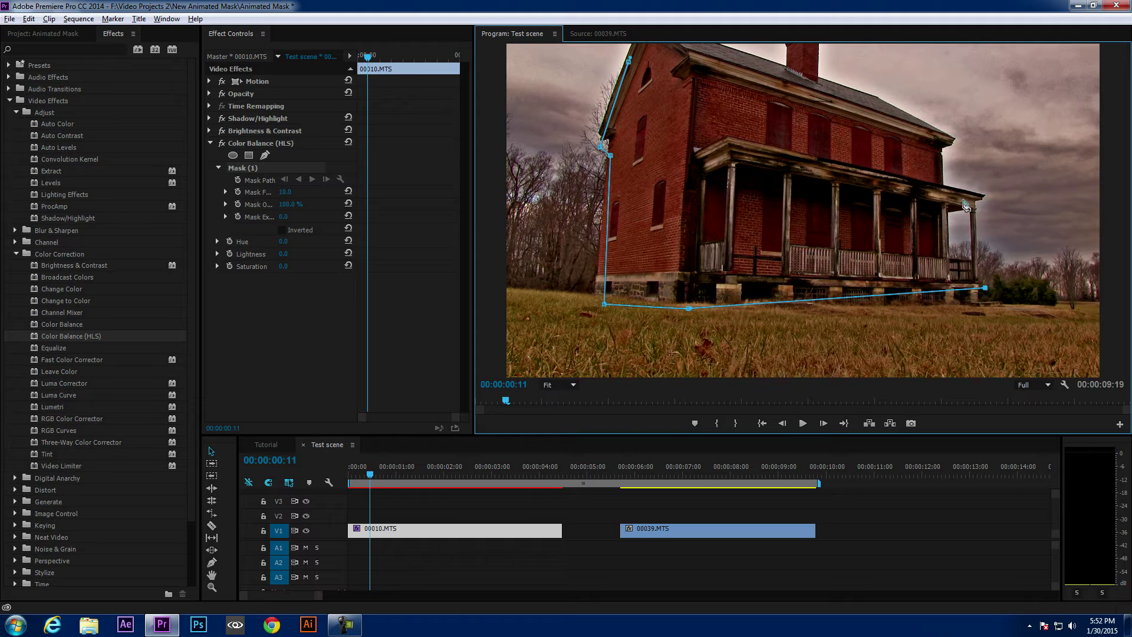
Continue the mask outline up the right side of the porch and along the roof edge to the chimney's base
click(976, 194)
click(945, 186)
click(943, 147)
click(875, 95)
click(816, 76)
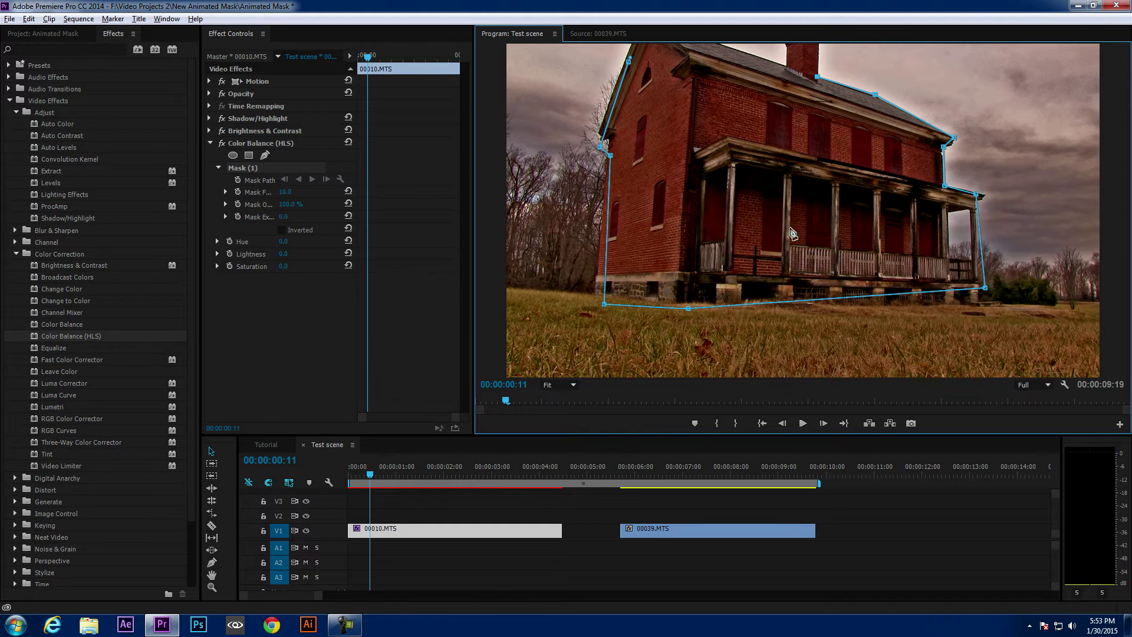
Reduce the program view to 25% and extend the mask around the chimney and above the frame back to the left roof edge
click(554, 385)
click(565, 428)
click(811, 128)
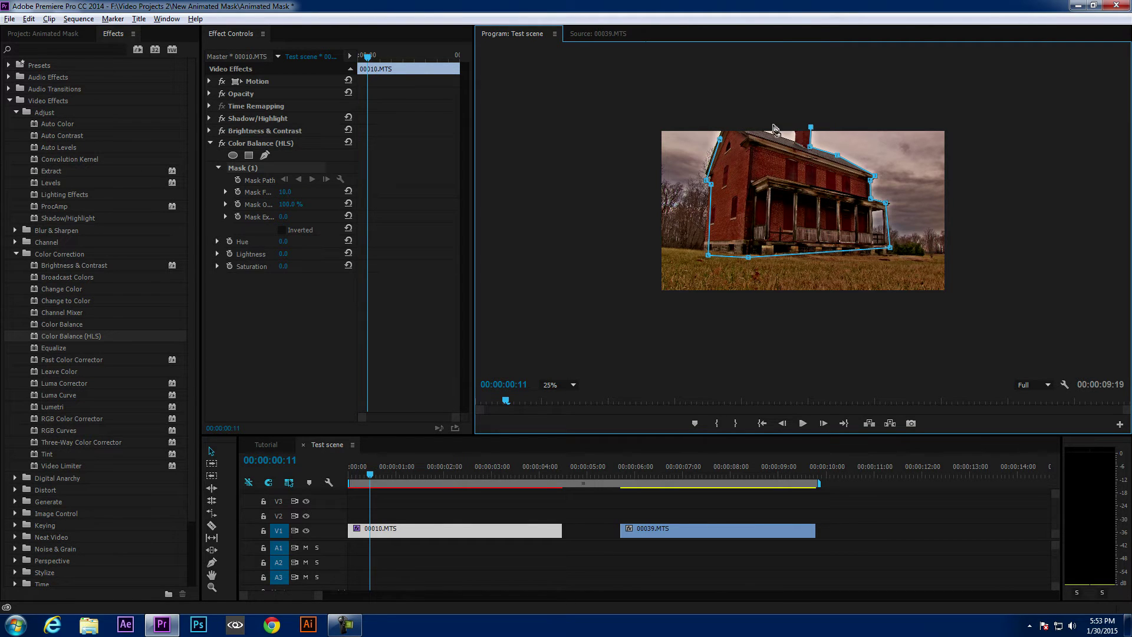
click(782, 124)
click(749, 125)
click(714, 159)
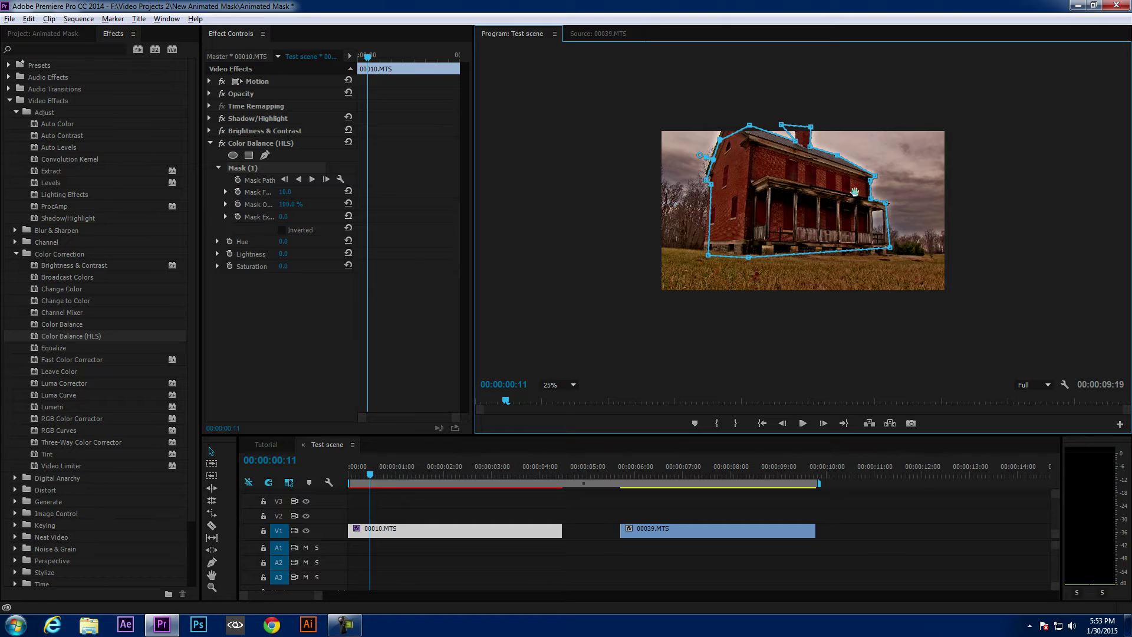
Adjust the mask points at the chimney top and the porch's lower right corner, and set the program view to 50%
drag(796, 126, 797, 126)
drag(890, 248, 892, 261)
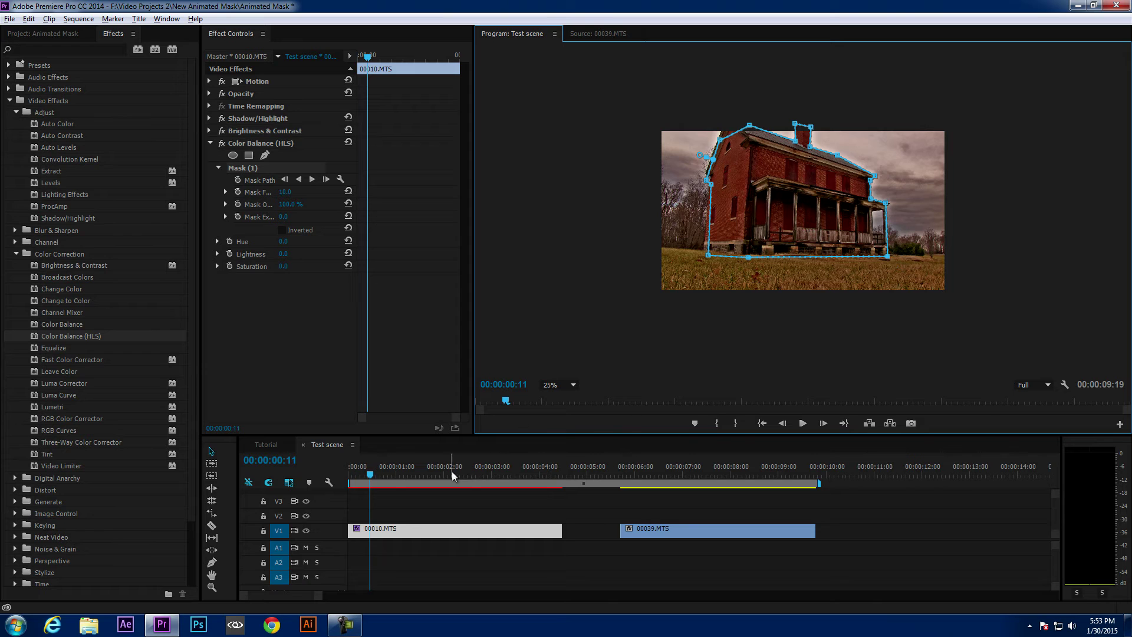
click(560, 386)
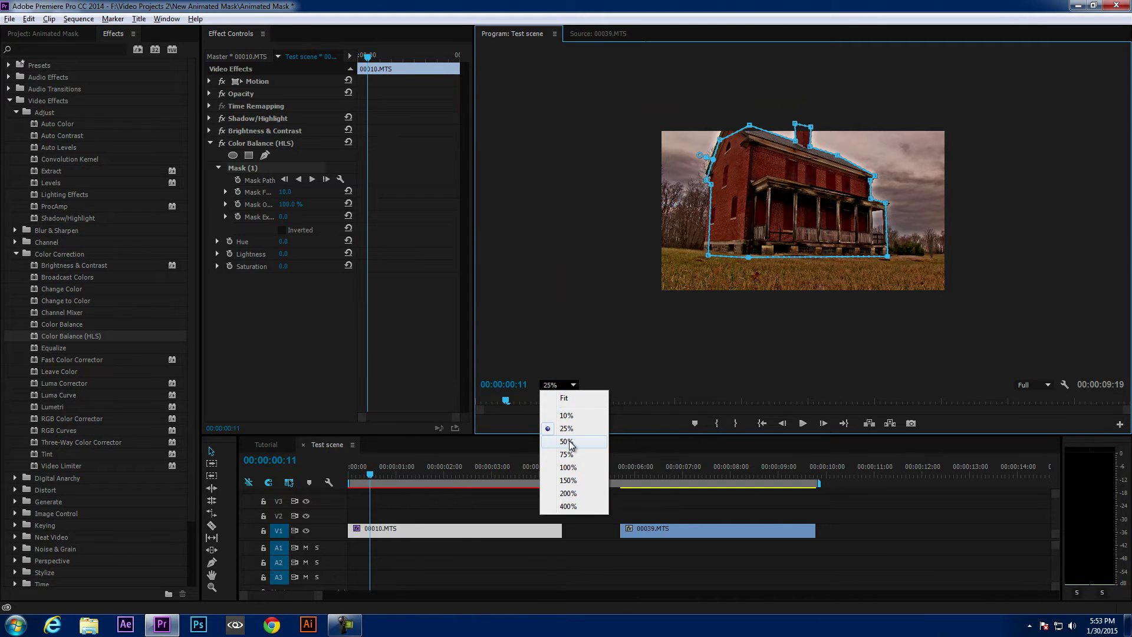
click(566, 441)
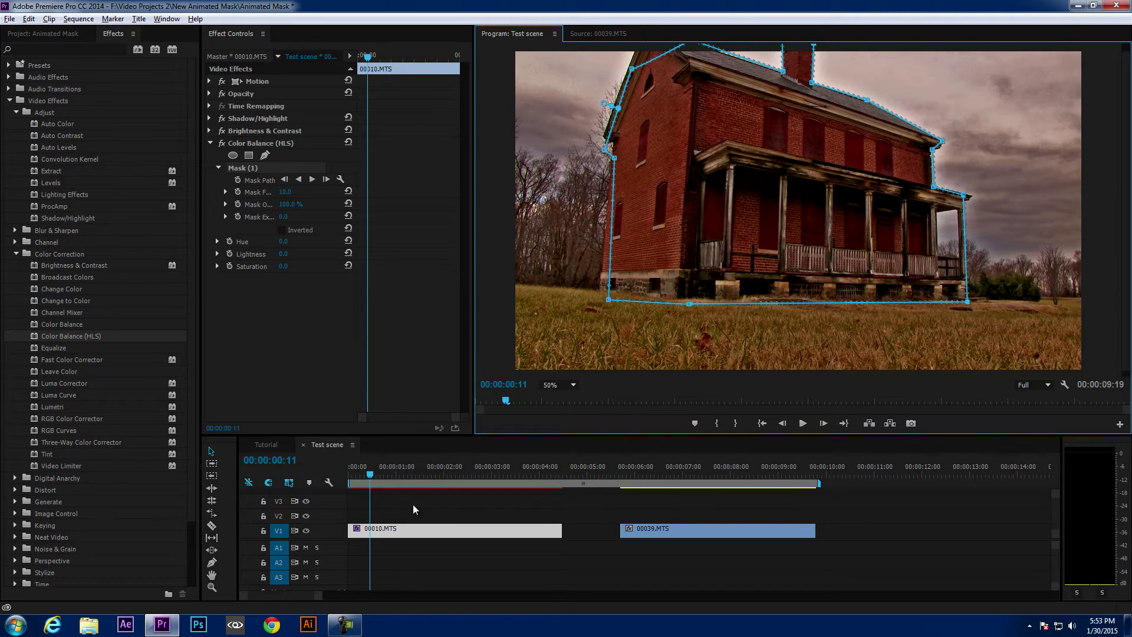
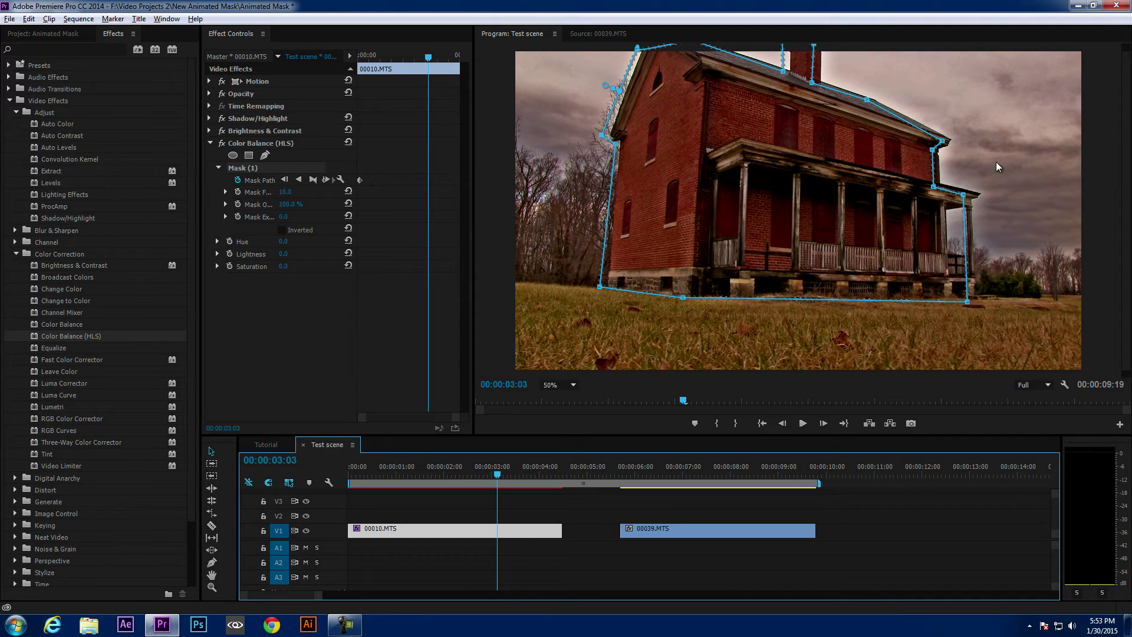
Reshape the mask at 00:00:03:03 to follow the porch roof, the right roof corner and the chimney
click(973, 201)
mouse_move(962, 194)
mouse_down()
mouse_move(976, 194)
mouse_move(949, 184)
mouse_up()
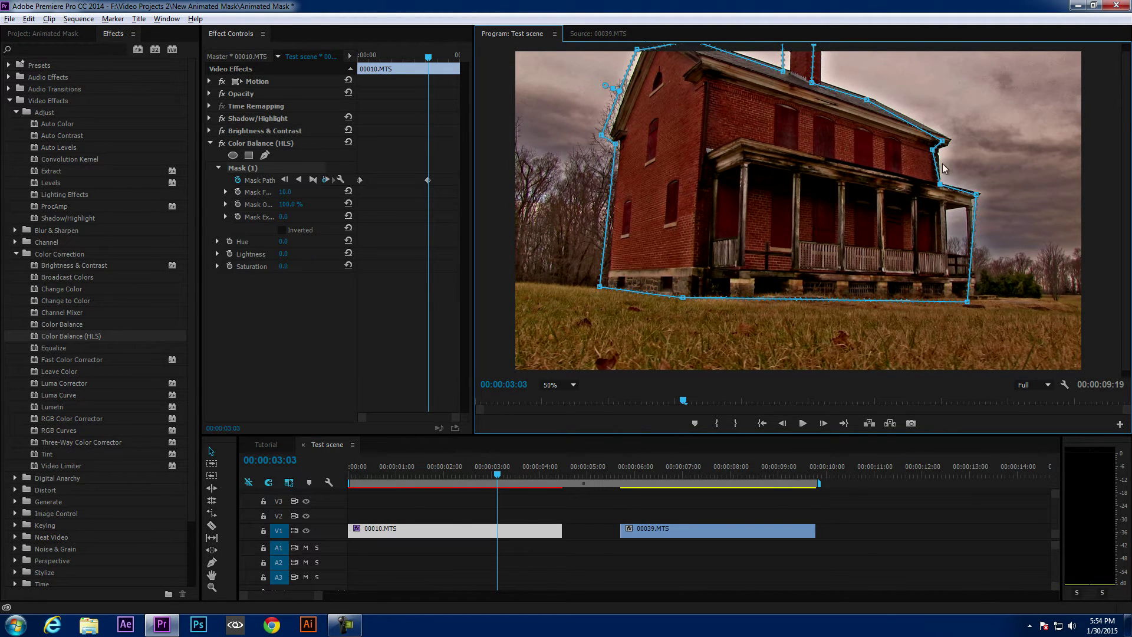
drag(944, 142, 938, 149)
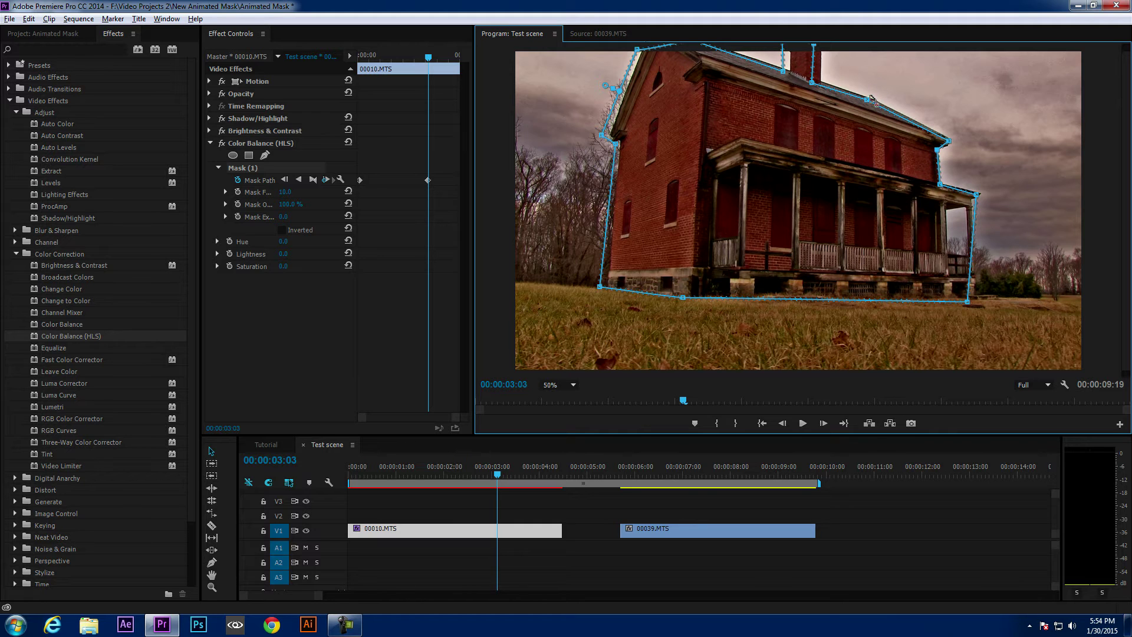
drag(866, 100, 876, 99)
drag(814, 82, 790, 71)
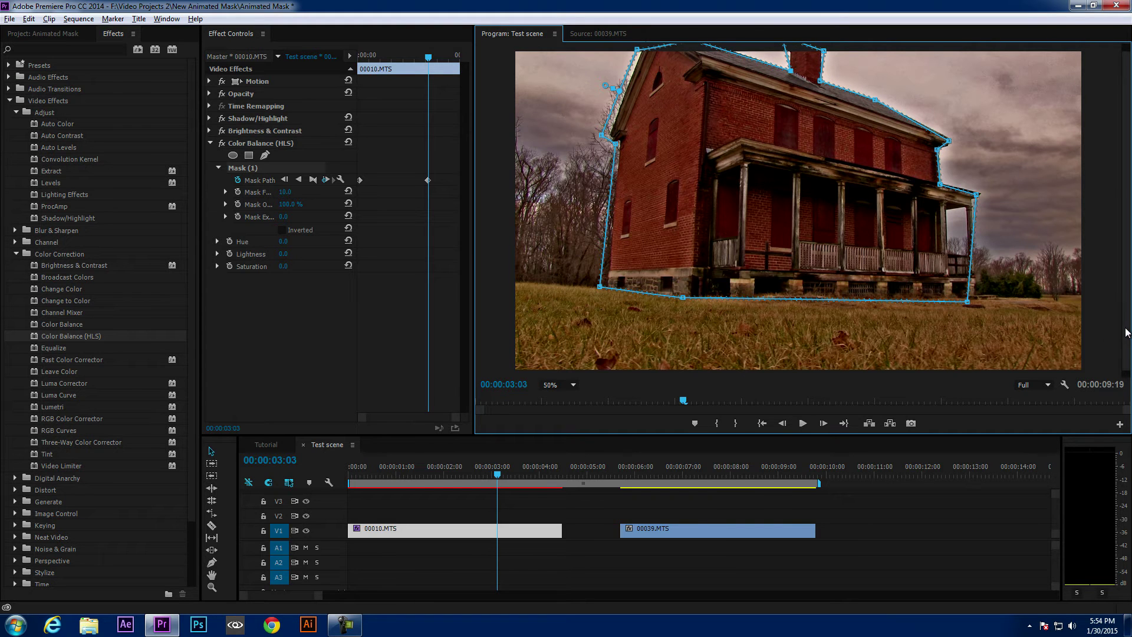
drag(1126, 328, 1125, 48)
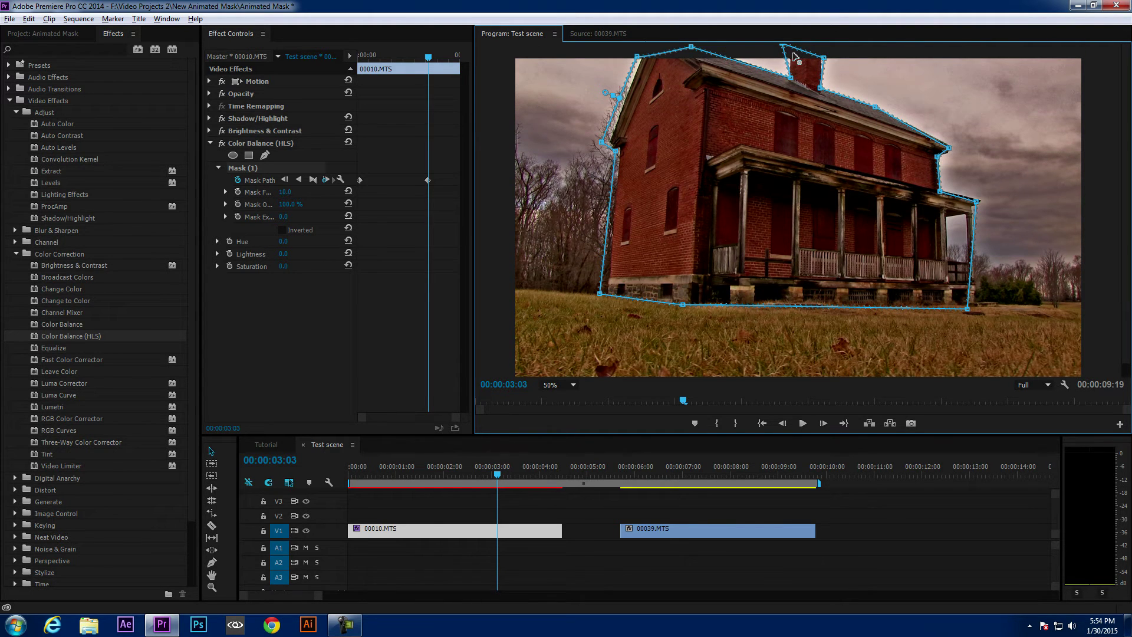
drag(794, 55, 791, 51)
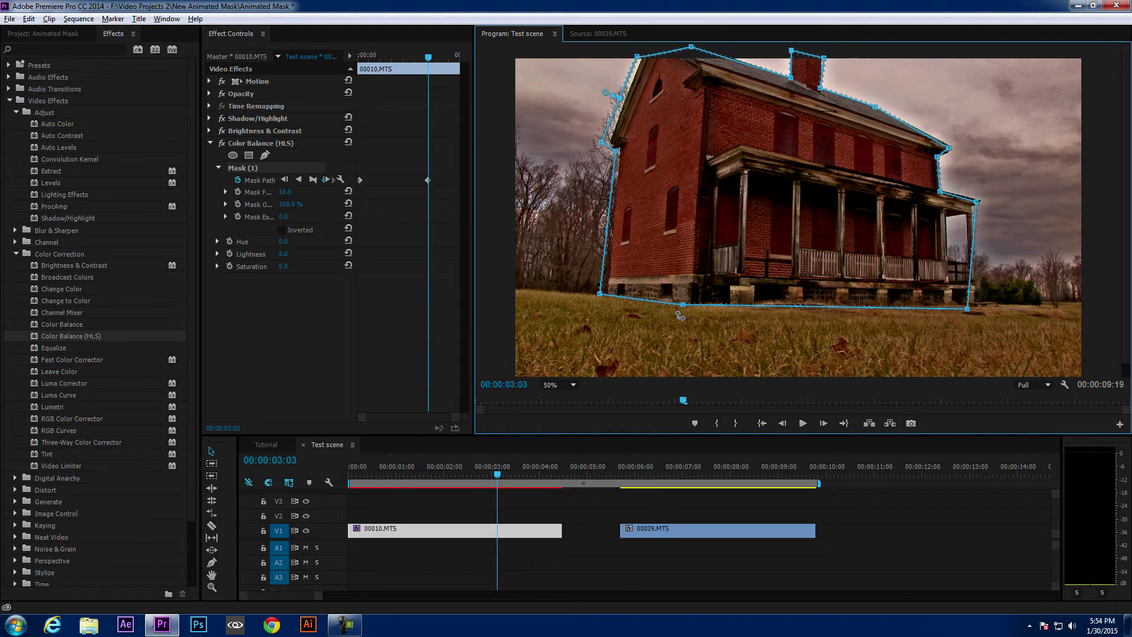
Align the mask's left wall, left roof edge and lower right corner points with the house at 00:00:03:03
drag(601, 296, 608, 297)
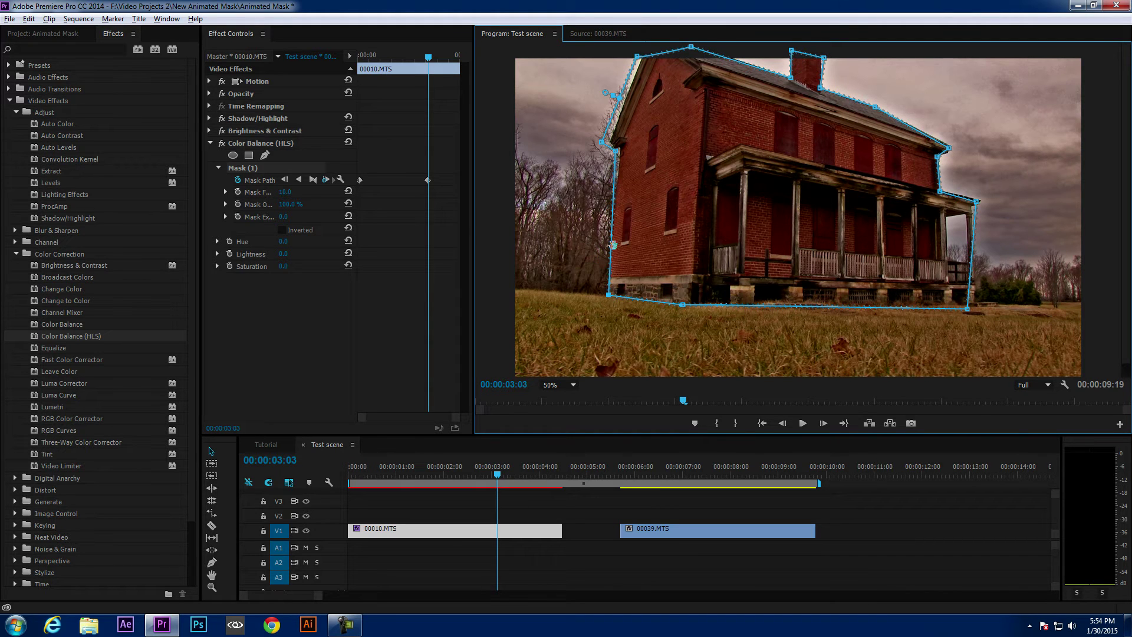
click(623, 152)
drag(601, 142, 609, 143)
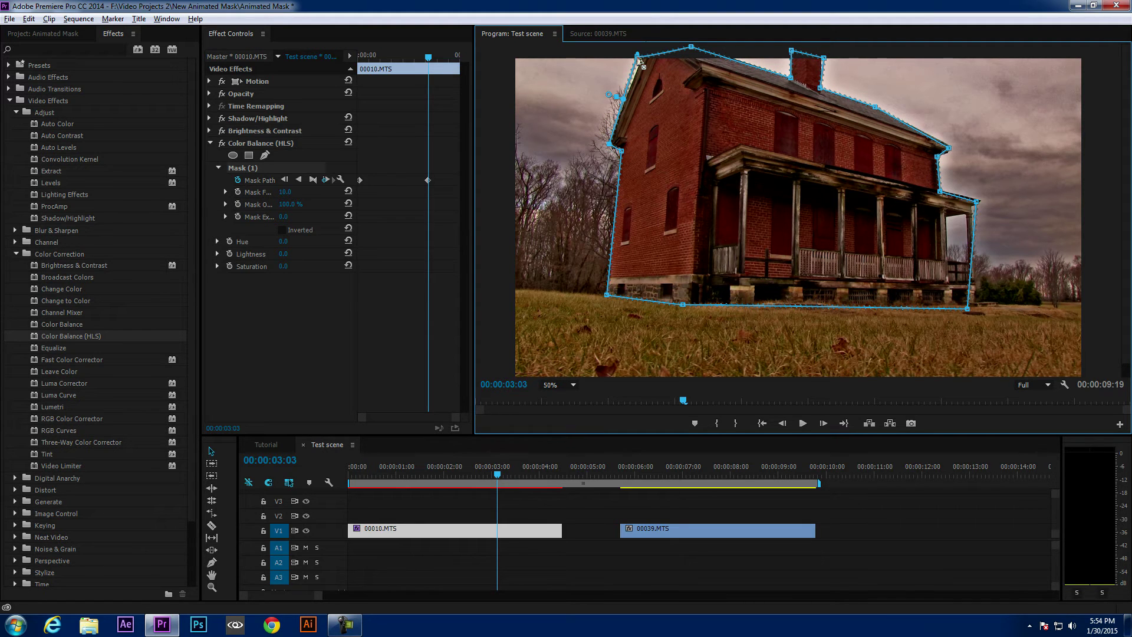
drag(640, 61, 638, 57)
drag(968, 308, 975, 308)
Scrub through clip 00010.MTS to check that the mask follows the house, and set the Mask Feather to 95.5
drag(504, 482, 392, 483)
click(360, 486)
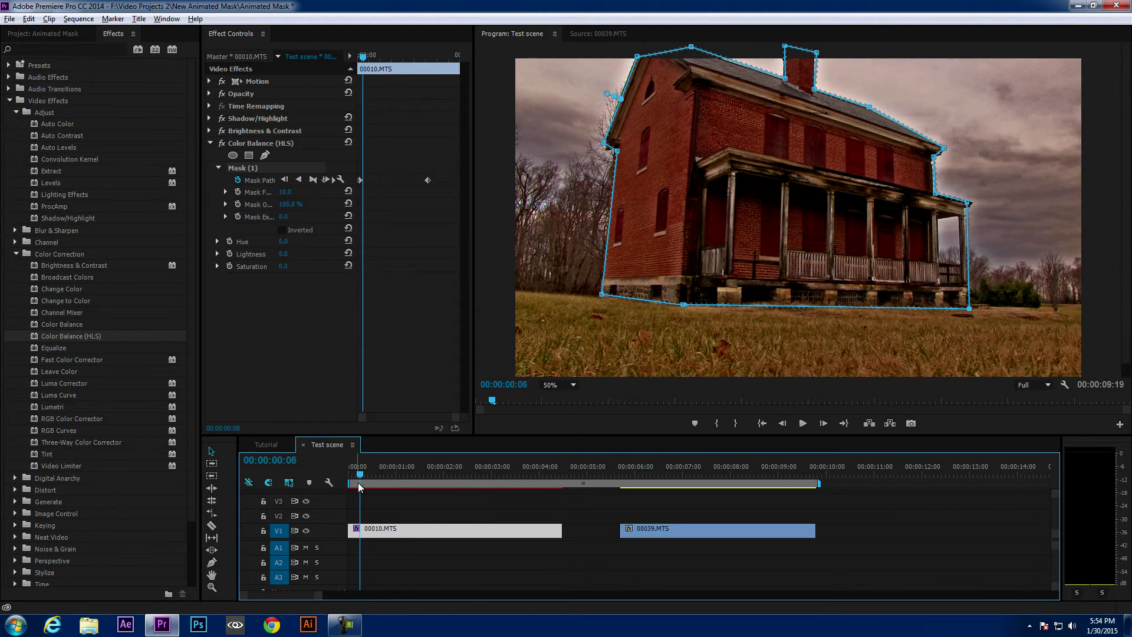
drag(360, 486, 441, 472)
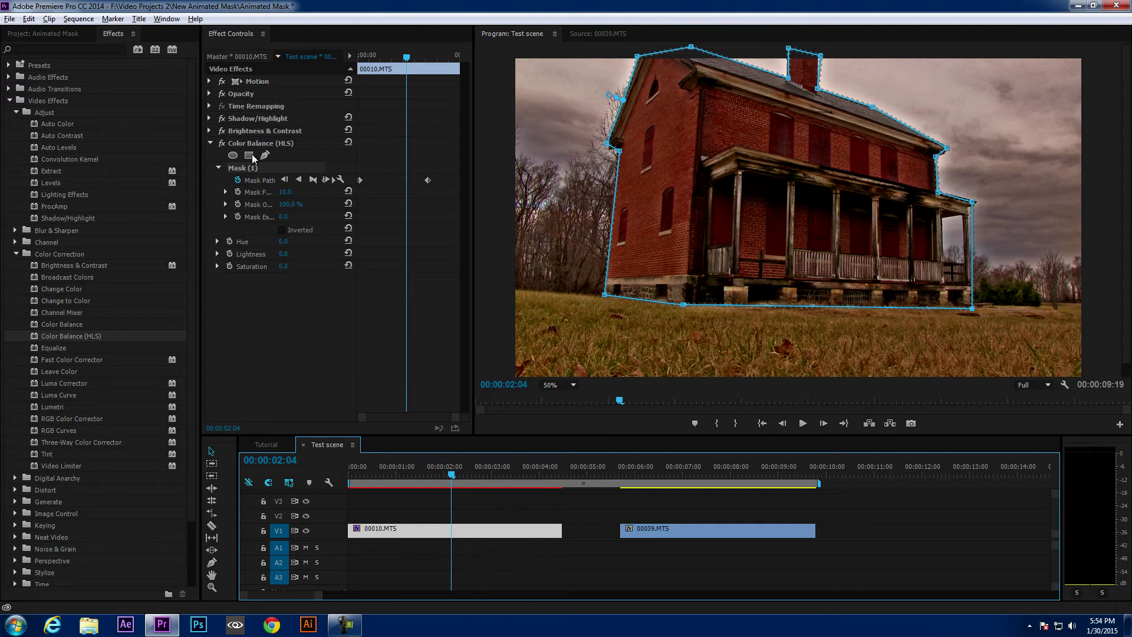
click(224, 192)
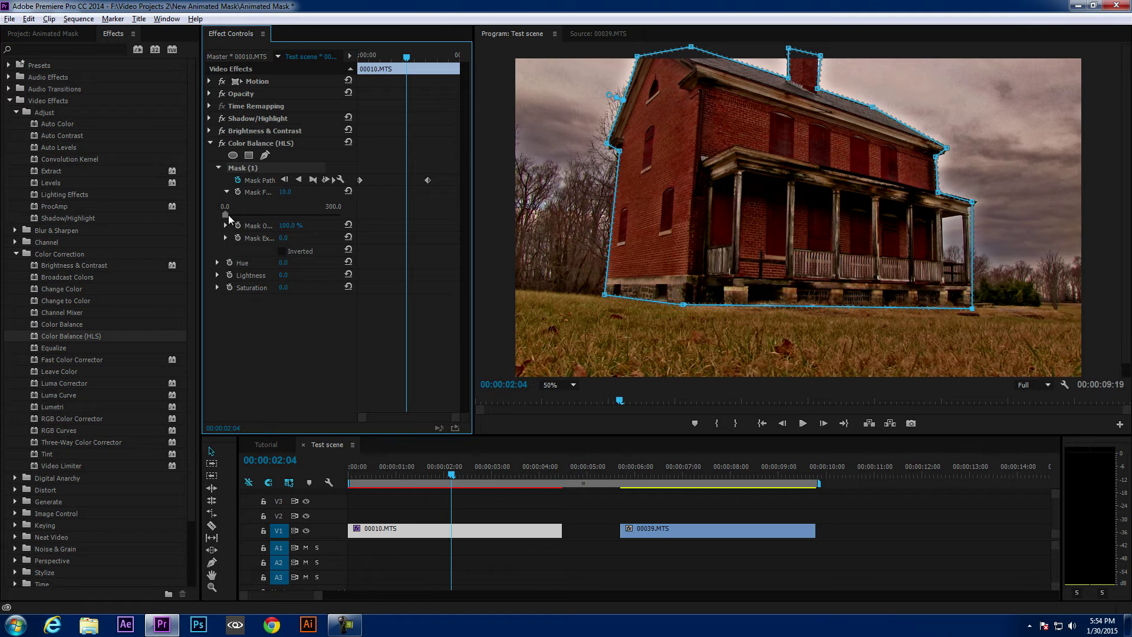
mouse_move(247, 215)
mouse_down()
mouse_move(269, 214)
mouse_move(260, 214)
mouse_up()
Check the sequence settings for Maximum Bit Depth, Maximum Render Quality and Composite in Linear Color, leaving them enabled
click(75, 20)
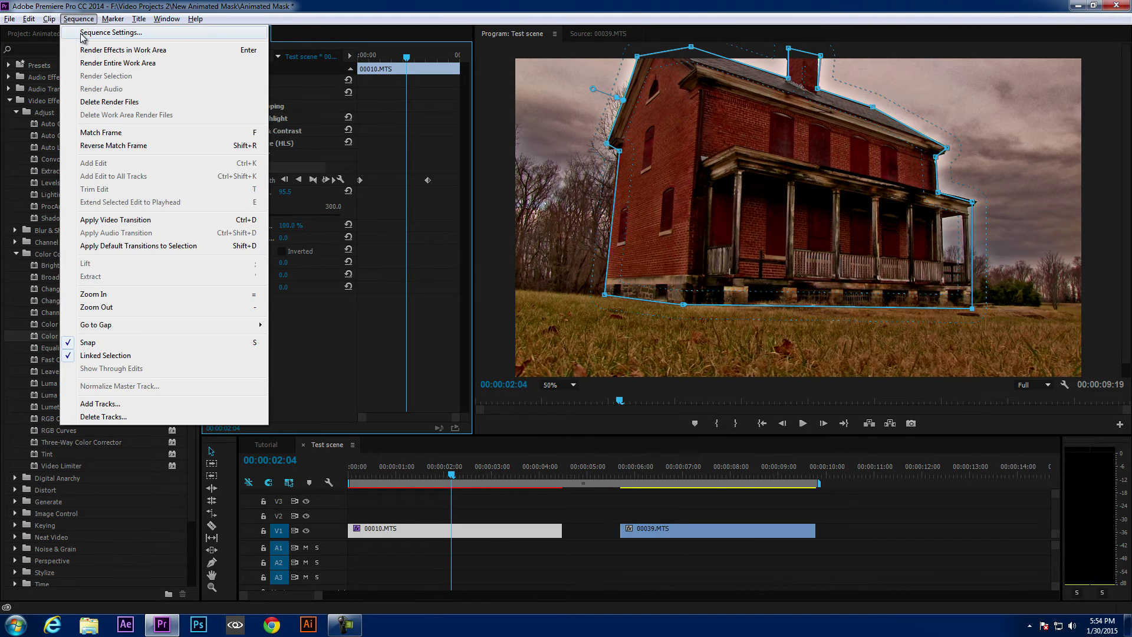
click(85, 33)
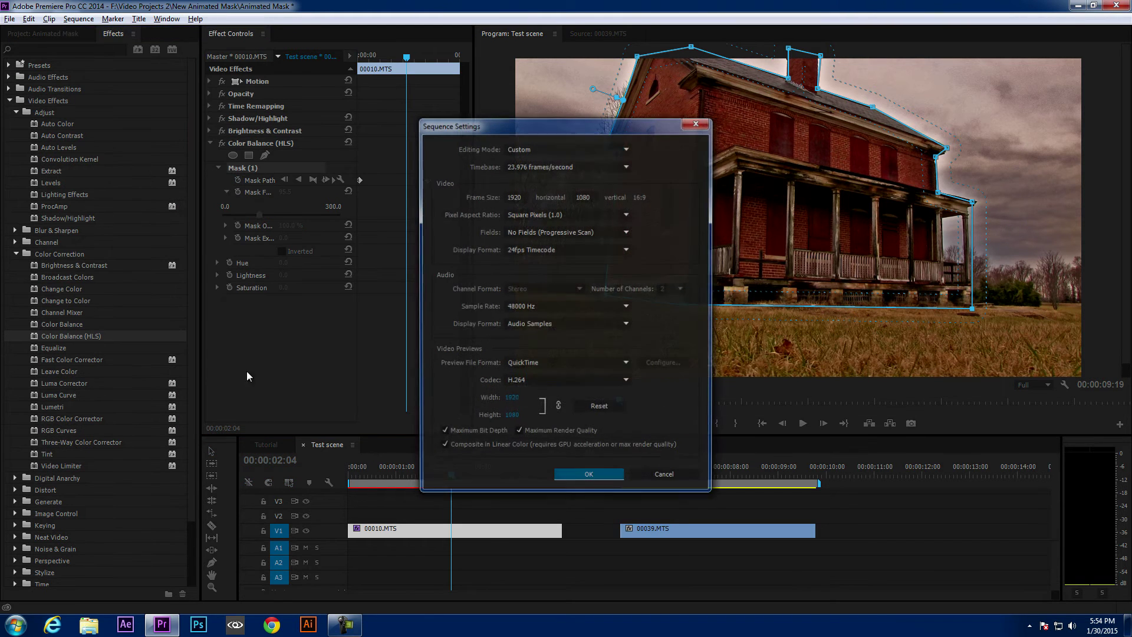
click(443, 446)
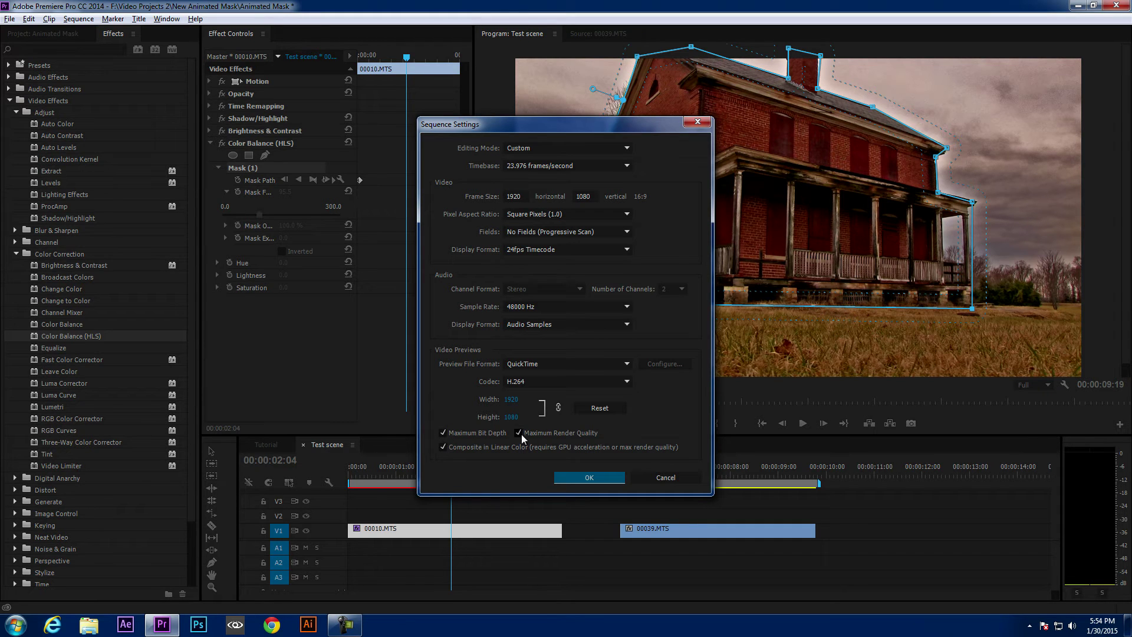
click(696, 122)
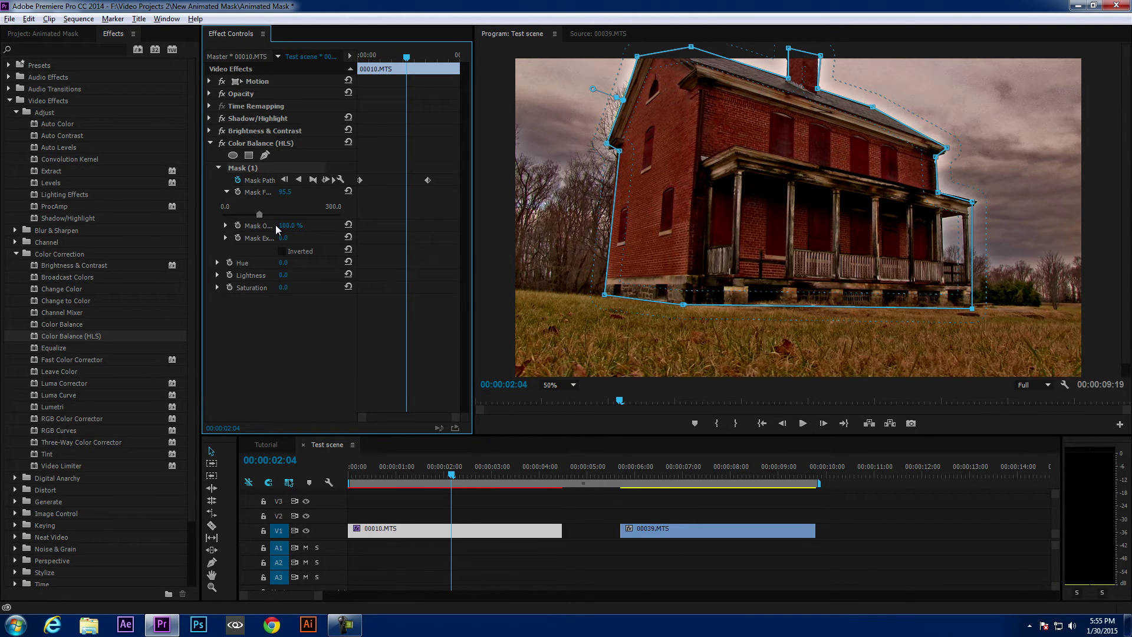
Expand the mask's opacity and expansion controls and set the Mask Expansion to about -1.5
click(225, 238)
click(225, 226)
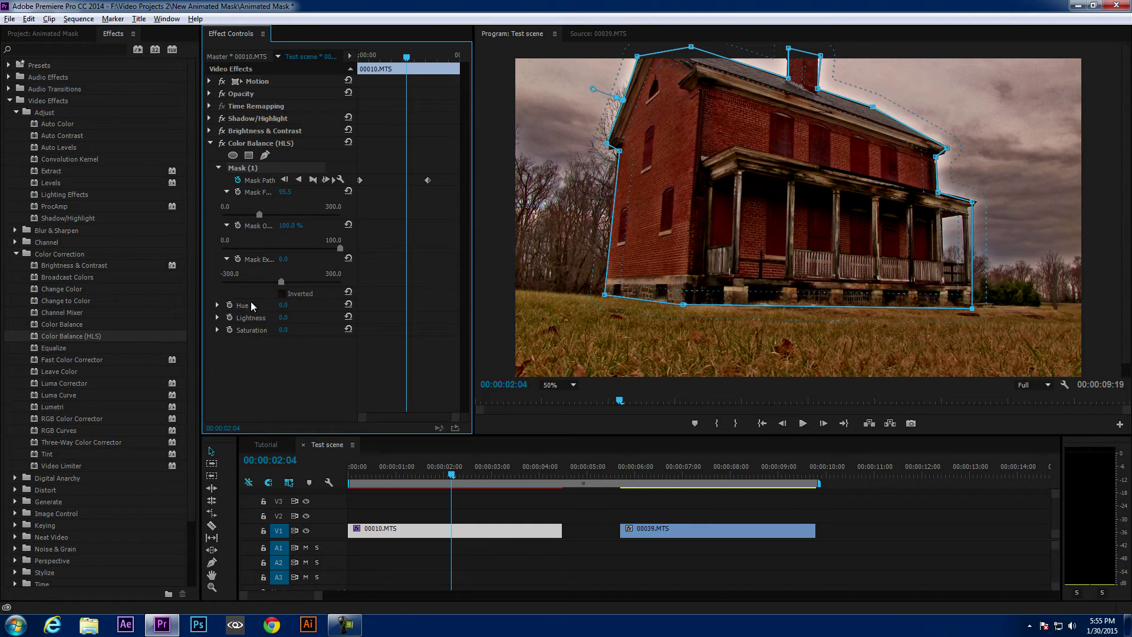
mouse_move(268, 281)
mouse_down()
mouse_move(253, 282)
mouse_move(285, 278)
mouse_move(273, 292)
mouse_move(281, 286)
mouse_up()
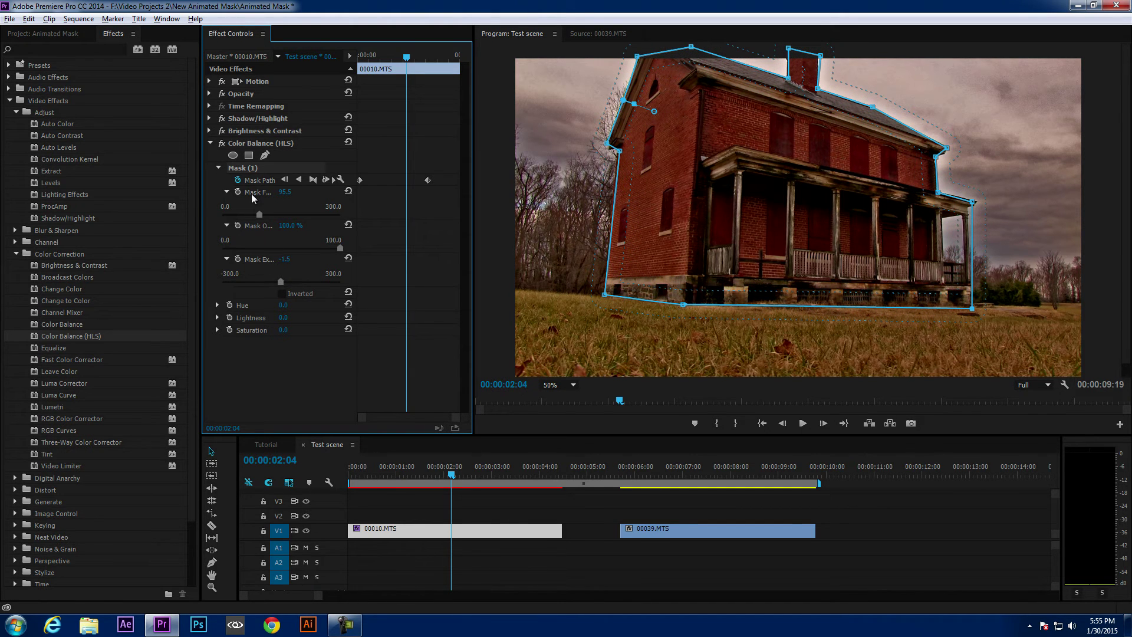
Set the Color Balance (HLS) Saturation to -41.3 and view the masked result at 00:00:03:16 without the mask outline
click(217, 329)
drag(423, 472, 523, 473)
click(525, 500)
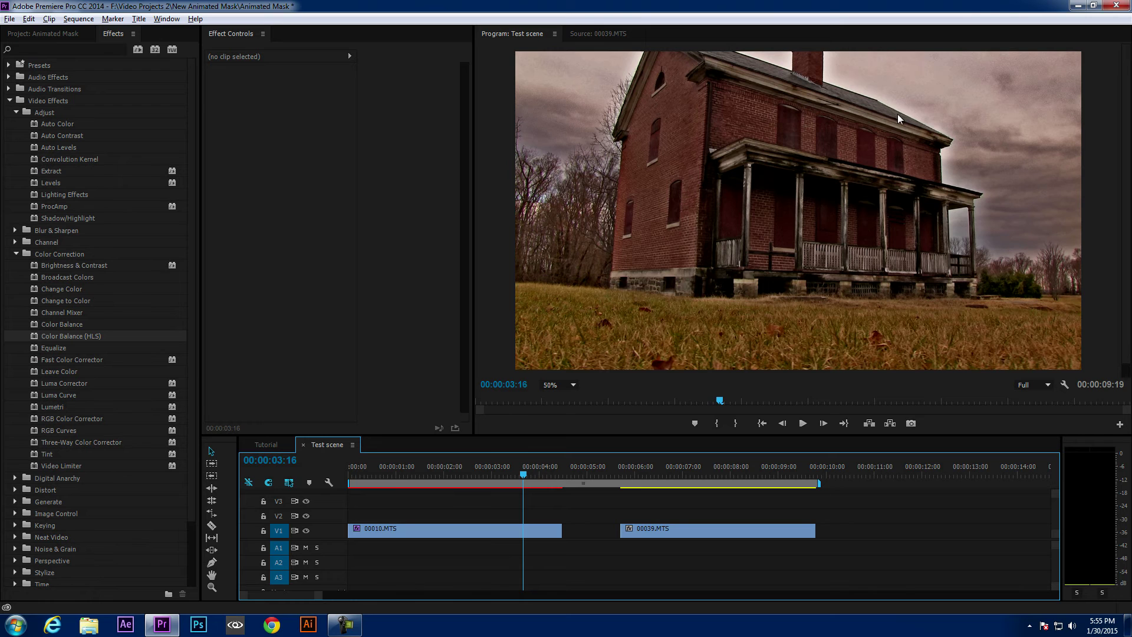
click(419, 532)
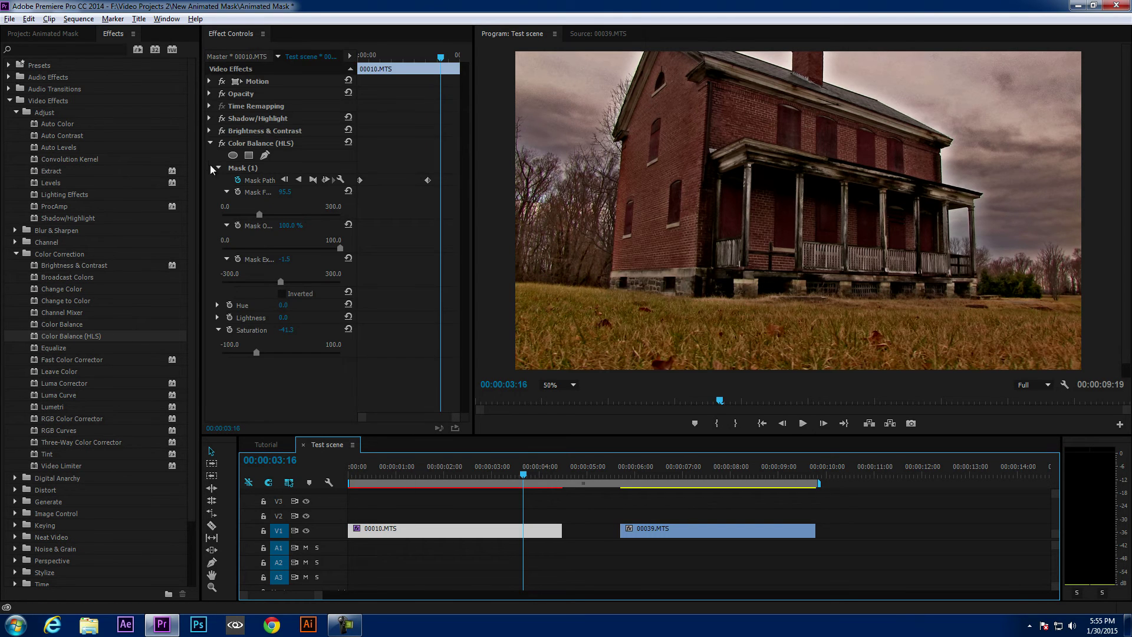
Scrub through the house shot to review the animated mask, and move the playhead to clip 00039.MTS at 00:00:06:00
drag(525, 475, 411, 476)
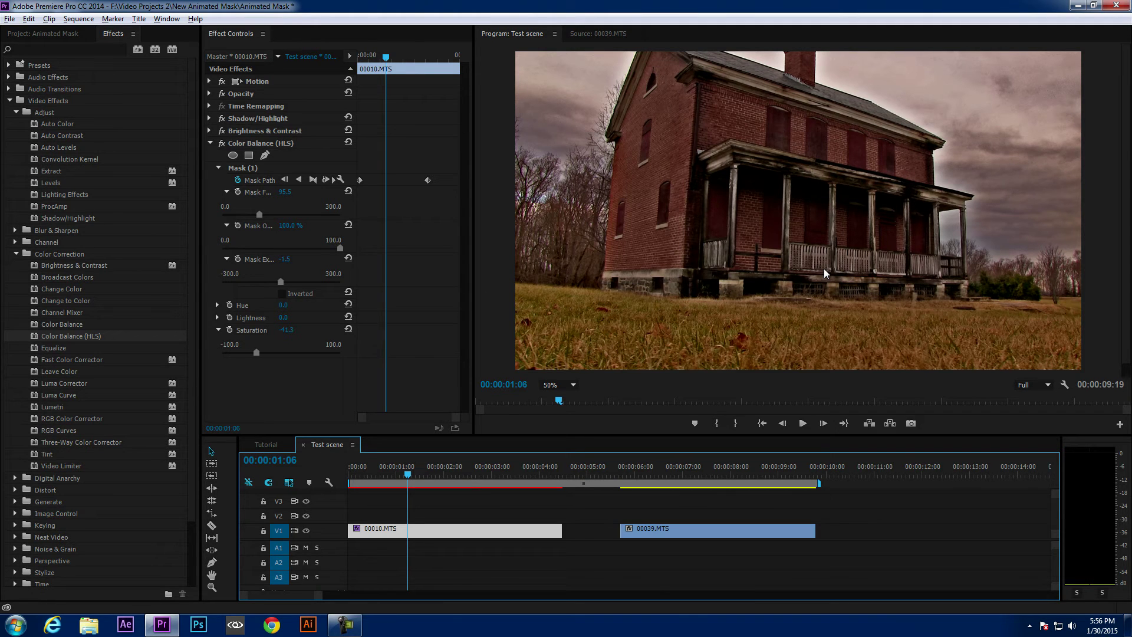
drag(409, 475, 494, 478)
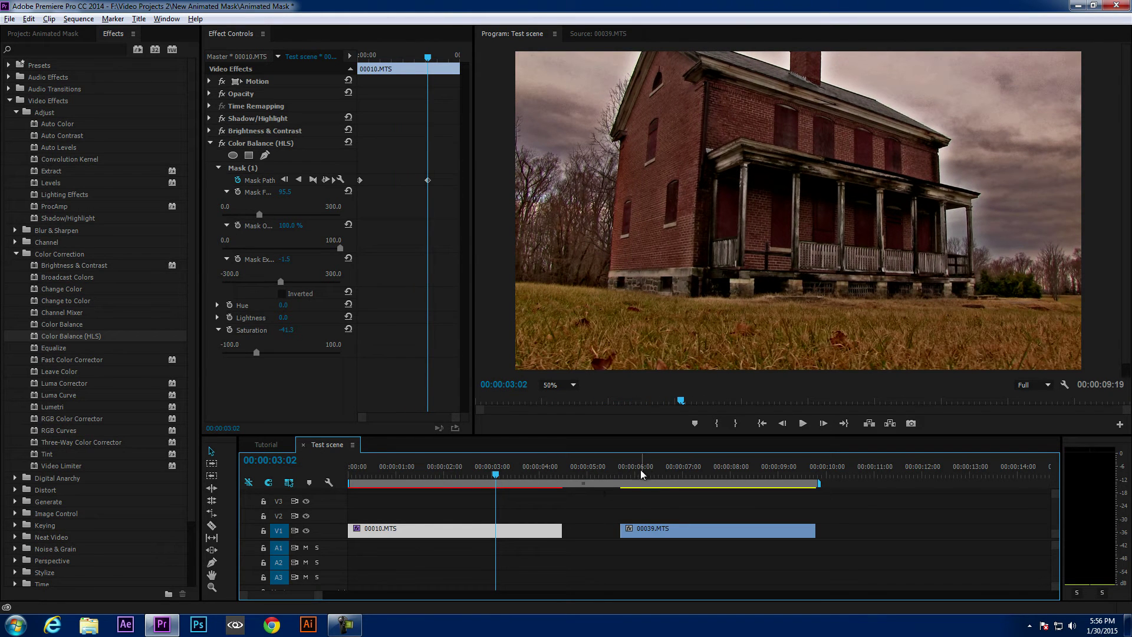
drag(627, 470, 635, 468)
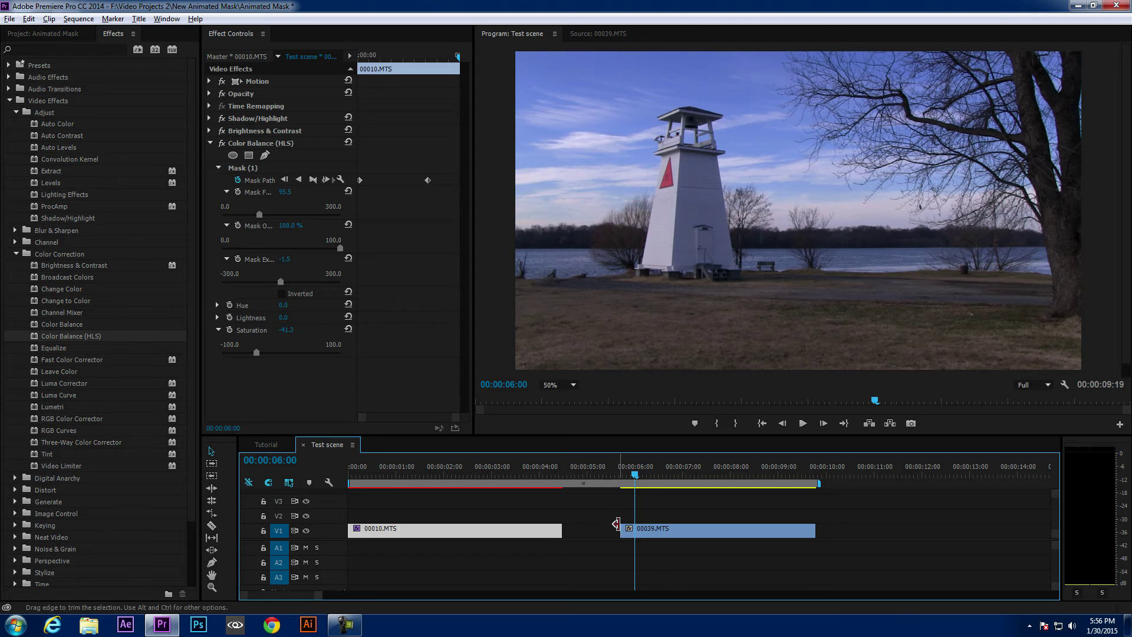
Apply the Fast Blur effect from Blur & Sharpen to clip 00039.MTS and add an ellipse mask to it
click(653, 528)
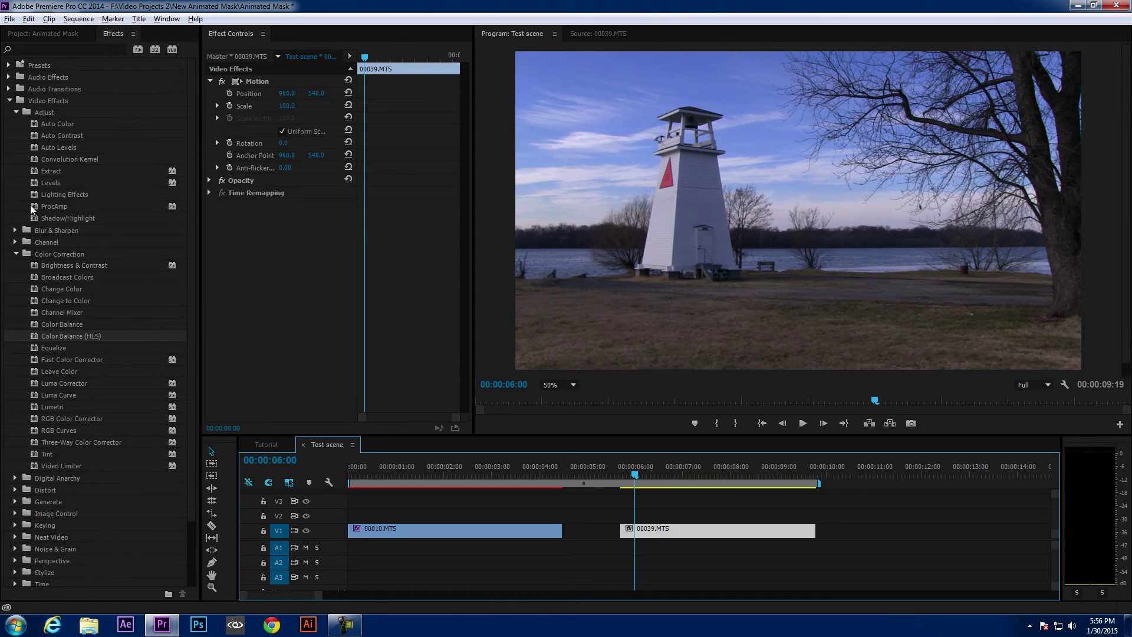
click(16, 253)
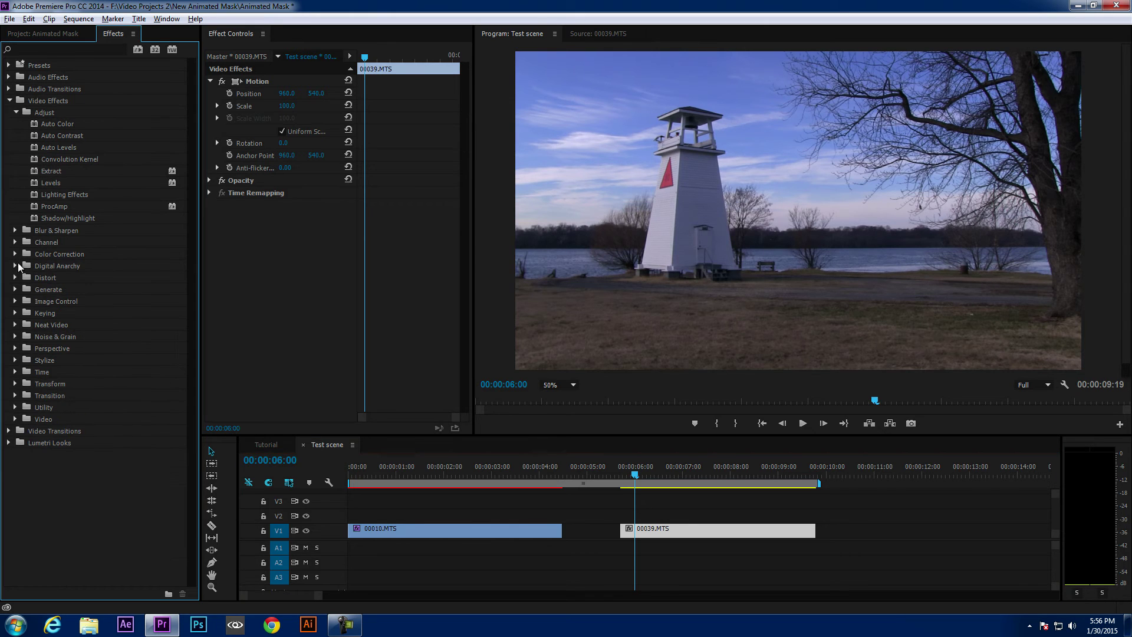
click(15, 230)
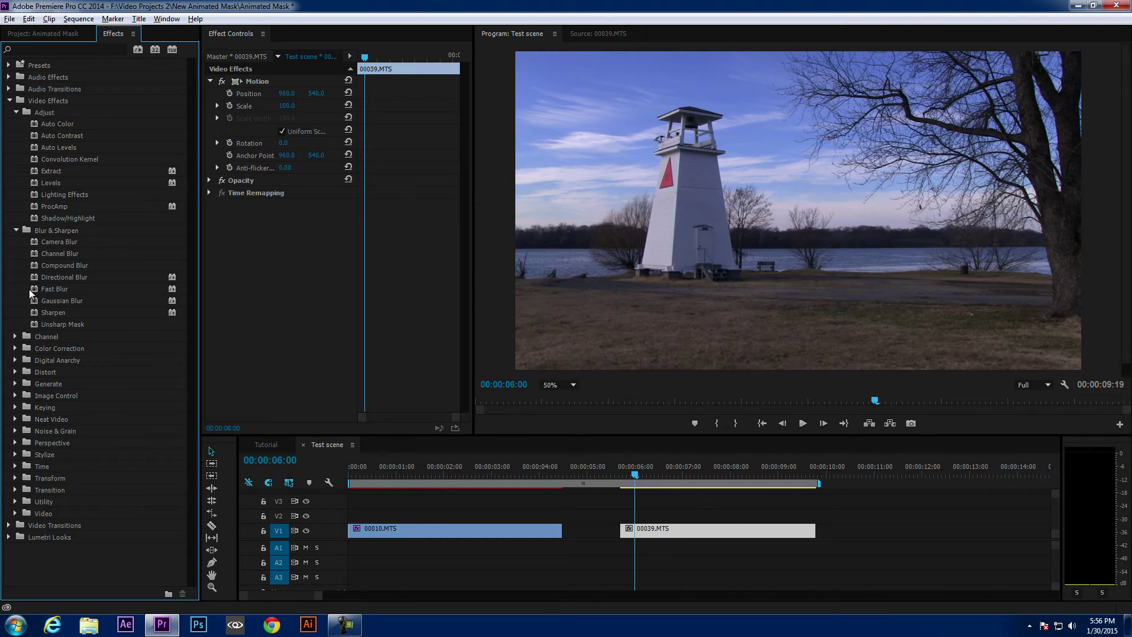
drag(33, 288, 240, 248)
click(234, 217)
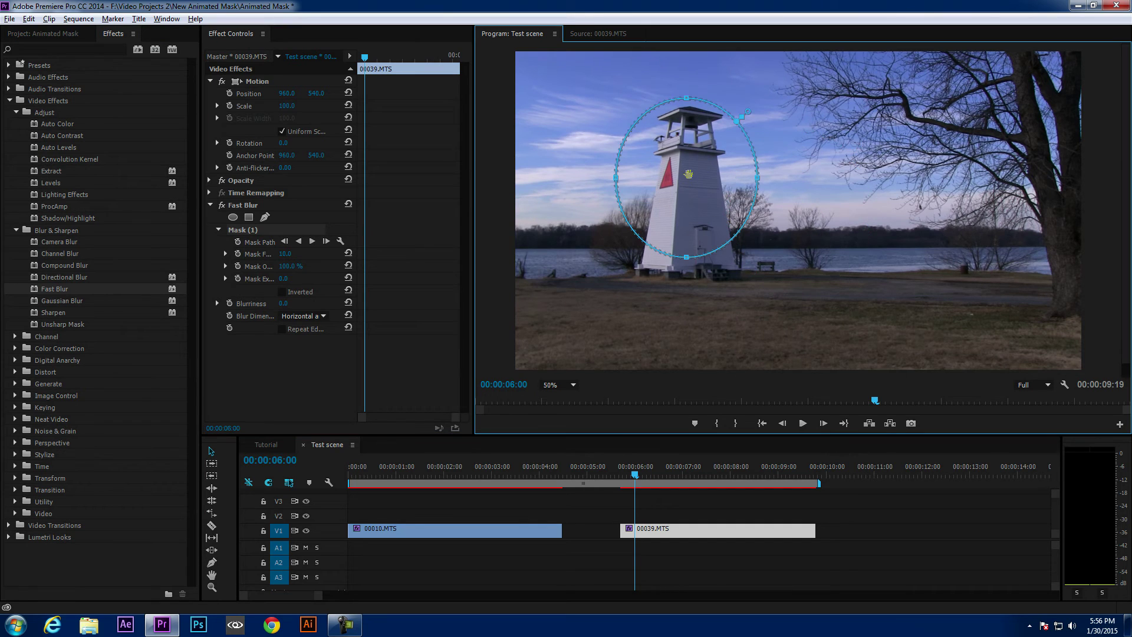
At 00:00:05:20, move and shrink the ellipse mask to fit closely around the red triangle on the lighthouse
drag(688, 174, 670, 172)
drag(670, 96, 668, 146)
drag(668, 217, 668, 206)
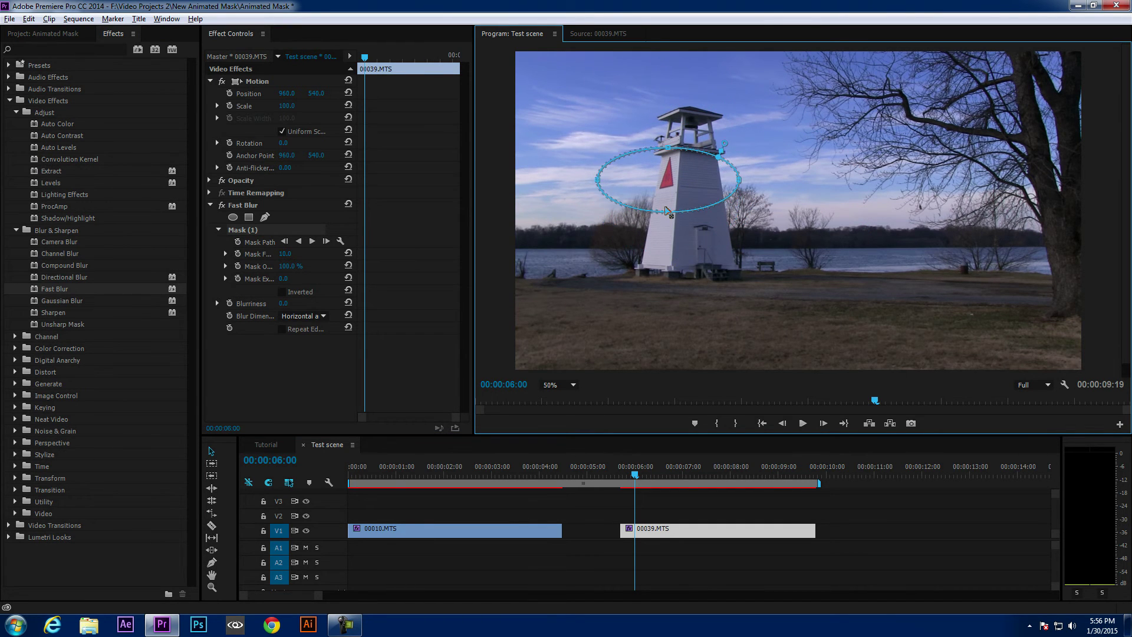
click(627, 477)
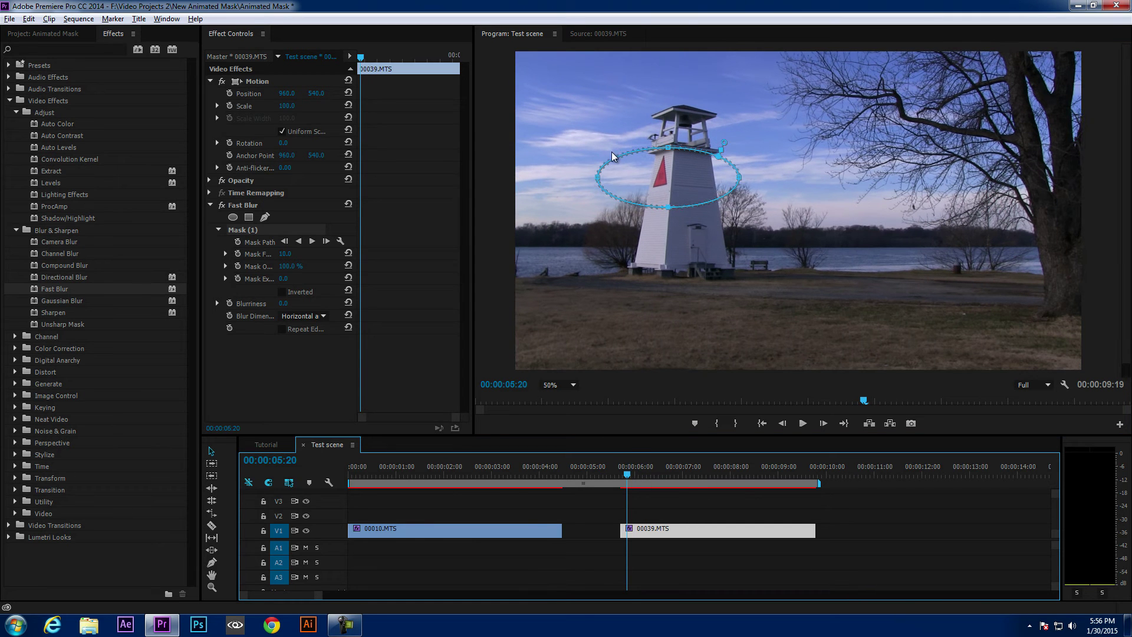
click(638, 183)
drag(638, 182, 658, 151)
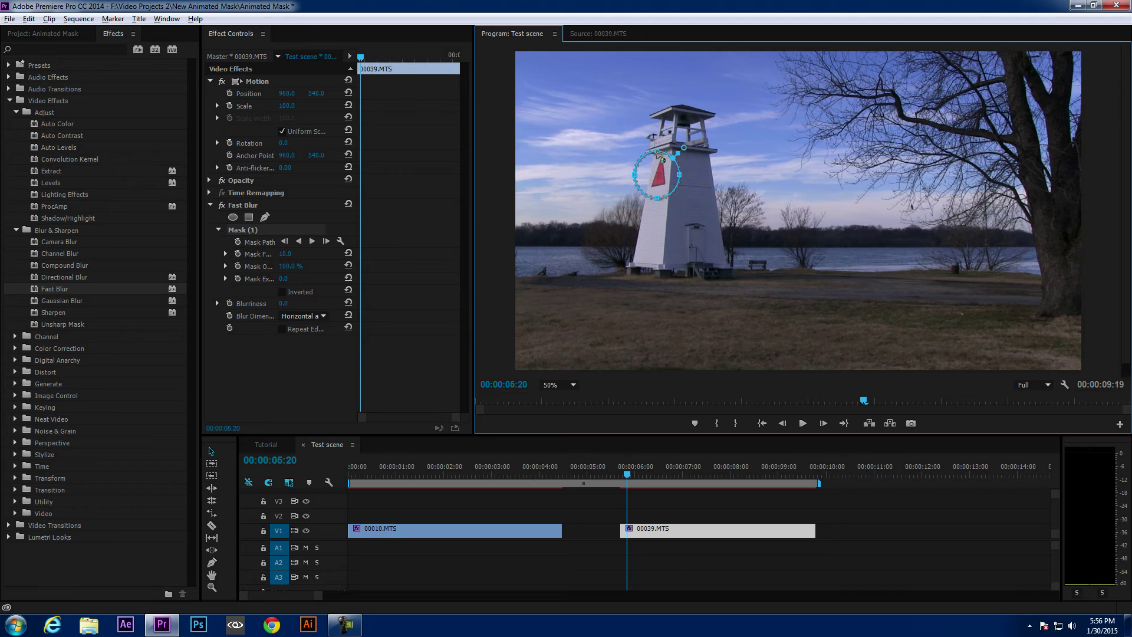
drag(637, 177, 684, 175)
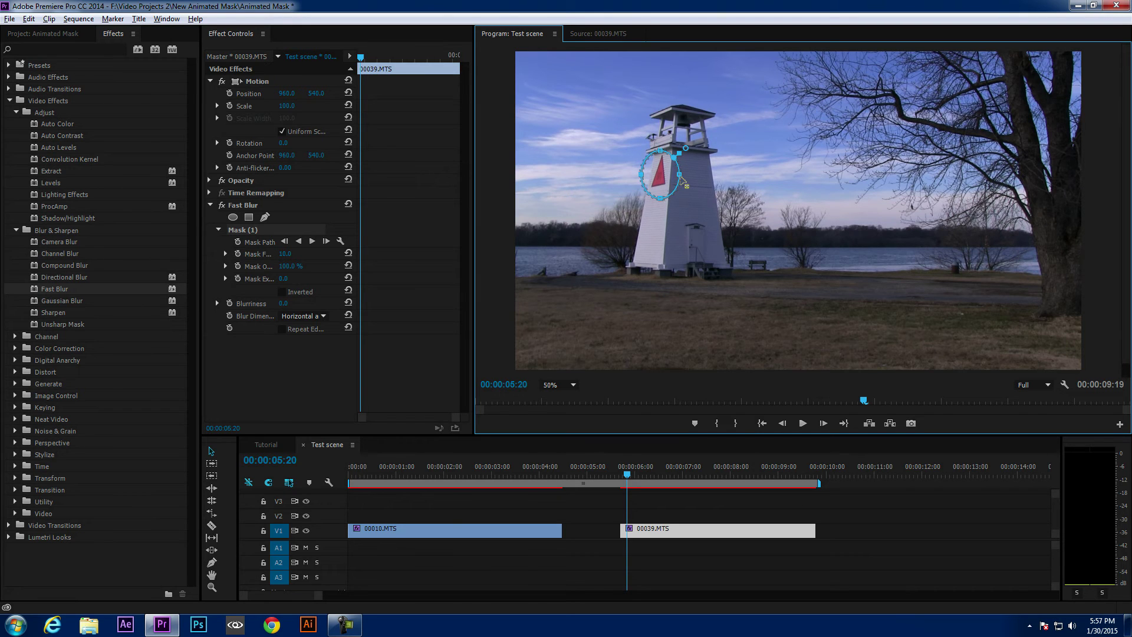
Track the Fast Blur mask forward through the clip and scrub back to 00:00:06:01 to check how it follows the triangle
click(313, 241)
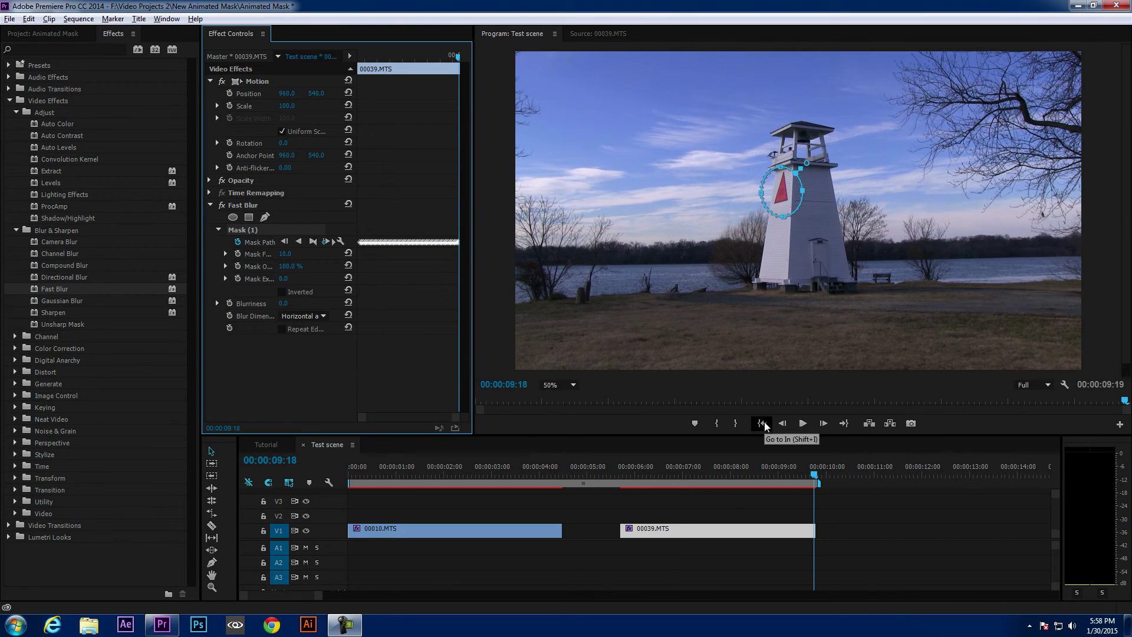
drag(815, 478, 736, 482)
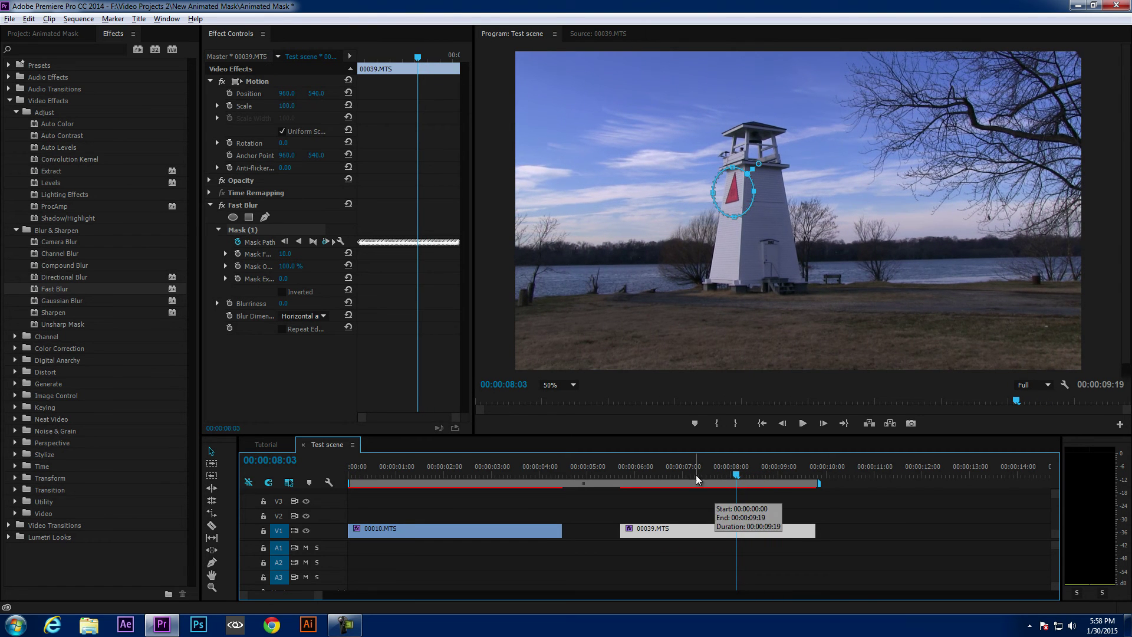
drag(738, 477, 638, 476)
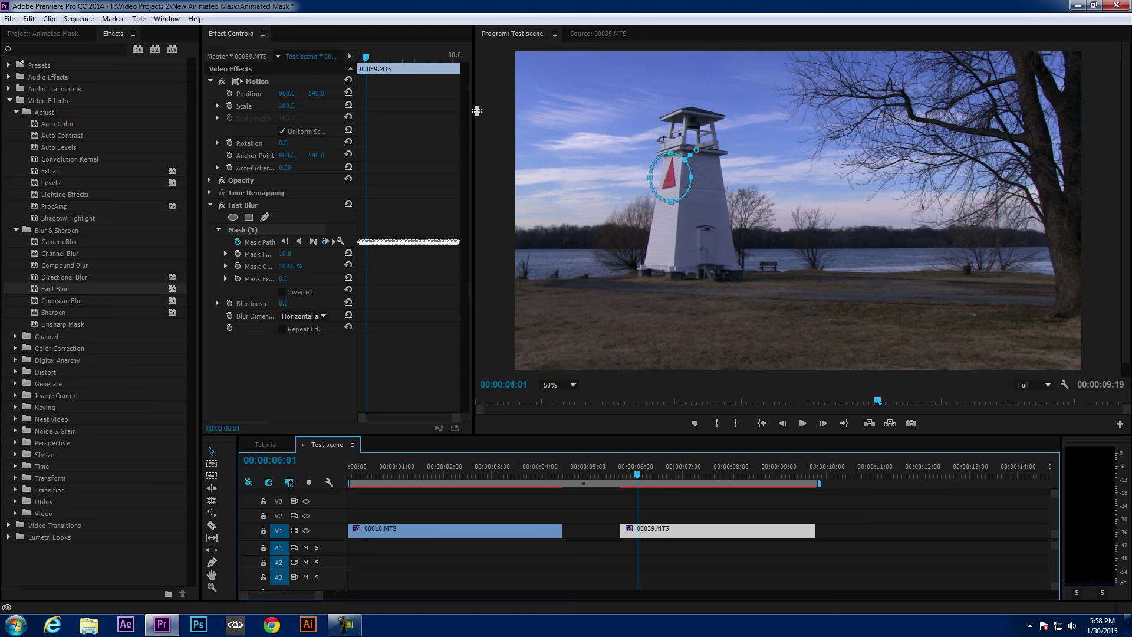
Enlarge the effect keyframe timeline to examine the tracked Mask Path keyframes, return to 00:00:05:21 and reduce the timeline again
drag(472, 148, 744, 147)
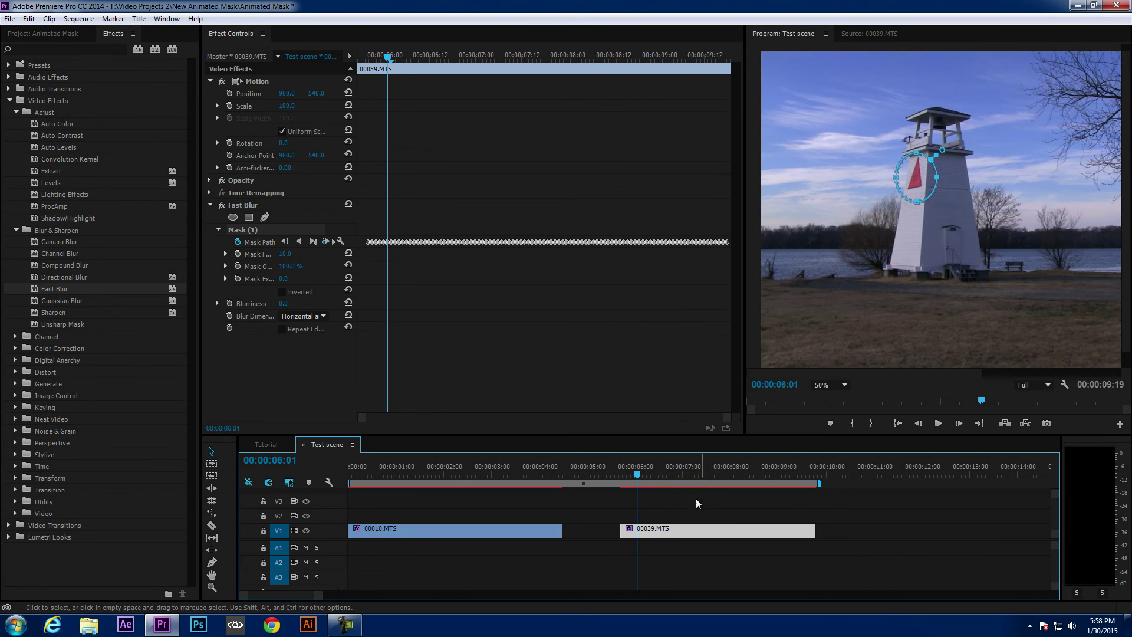
drag(637, 475, 628, 478)
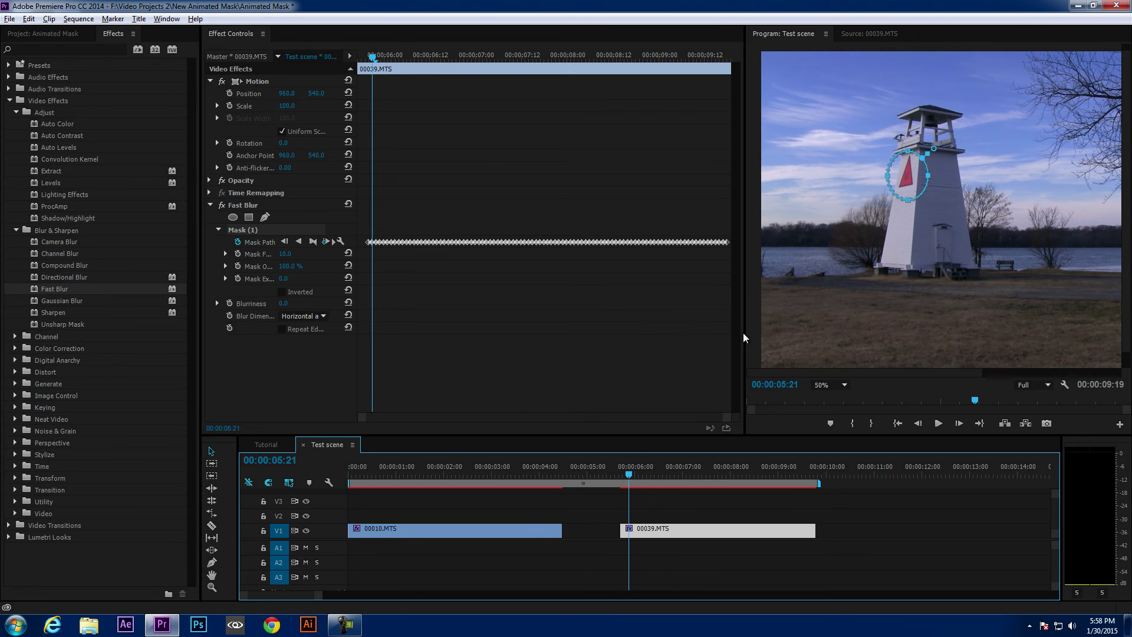
drag(745, 336, 520, 336)
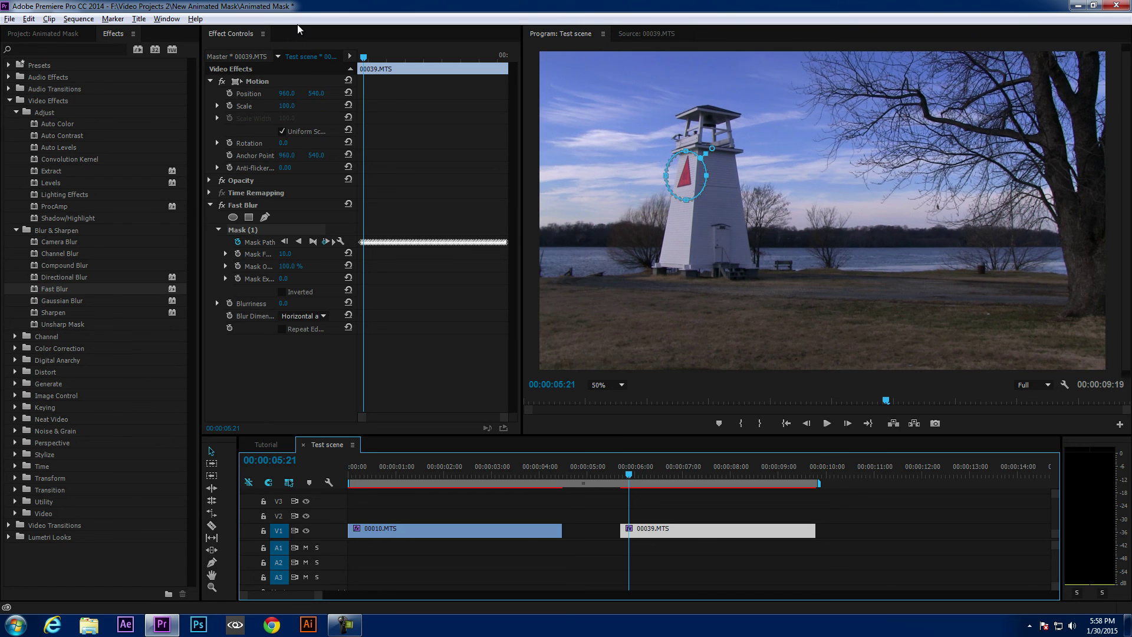
Set the Fast Blur Blurriness to about 9.5 and, with the program view at 75%, the Mask Feather to about 78.3
click(217, 303)
drag(227, 327, 233, 329)
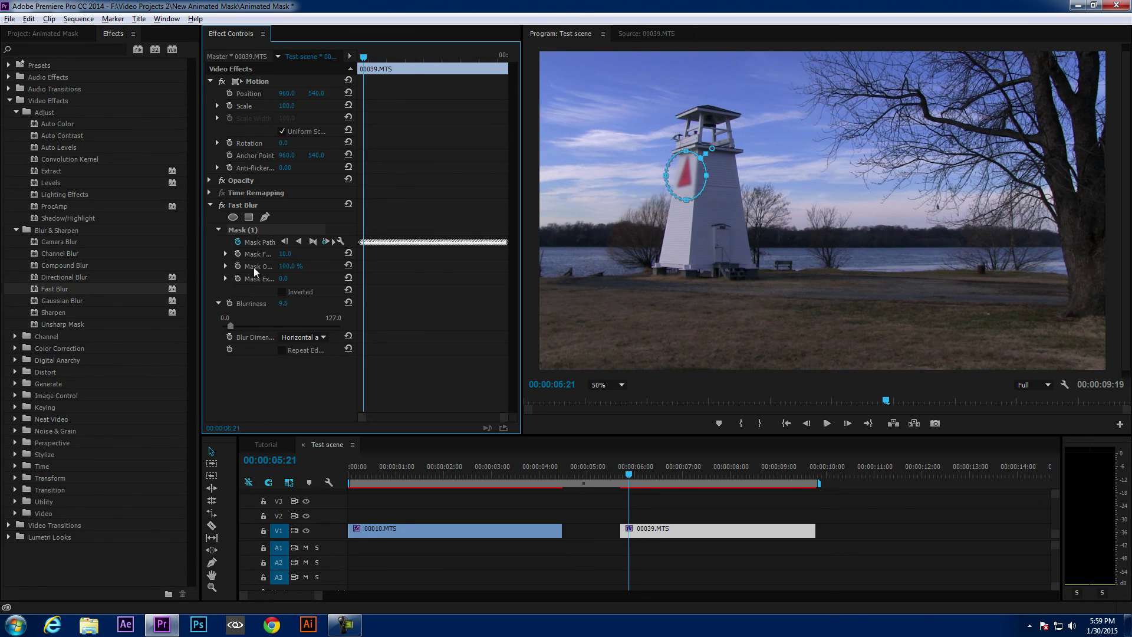
click(226, 253)
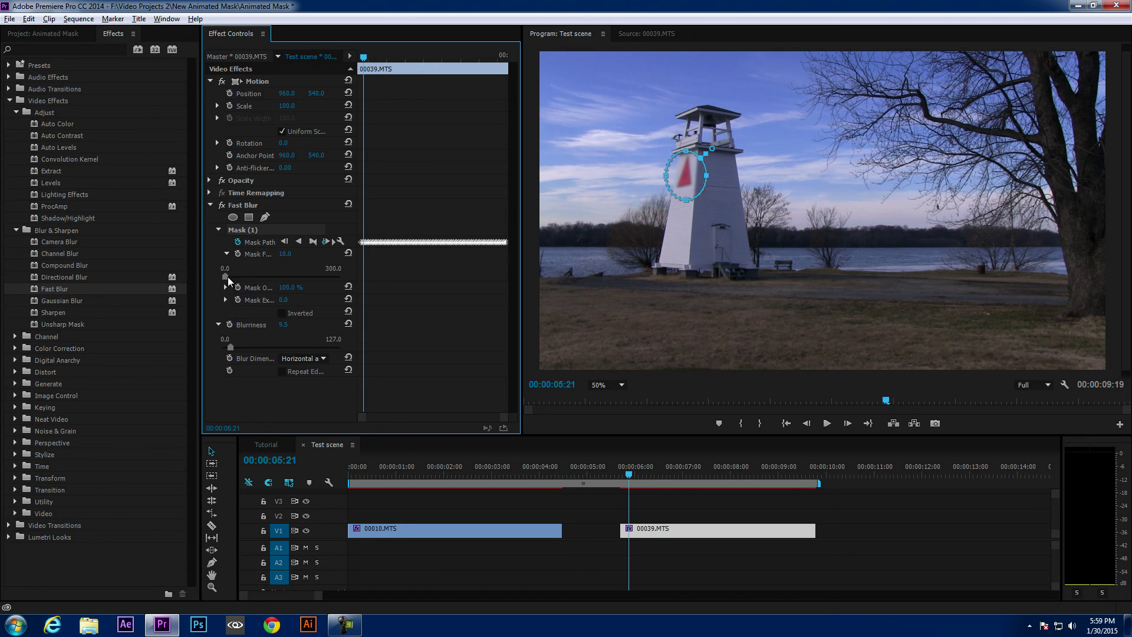
click(598, 385)
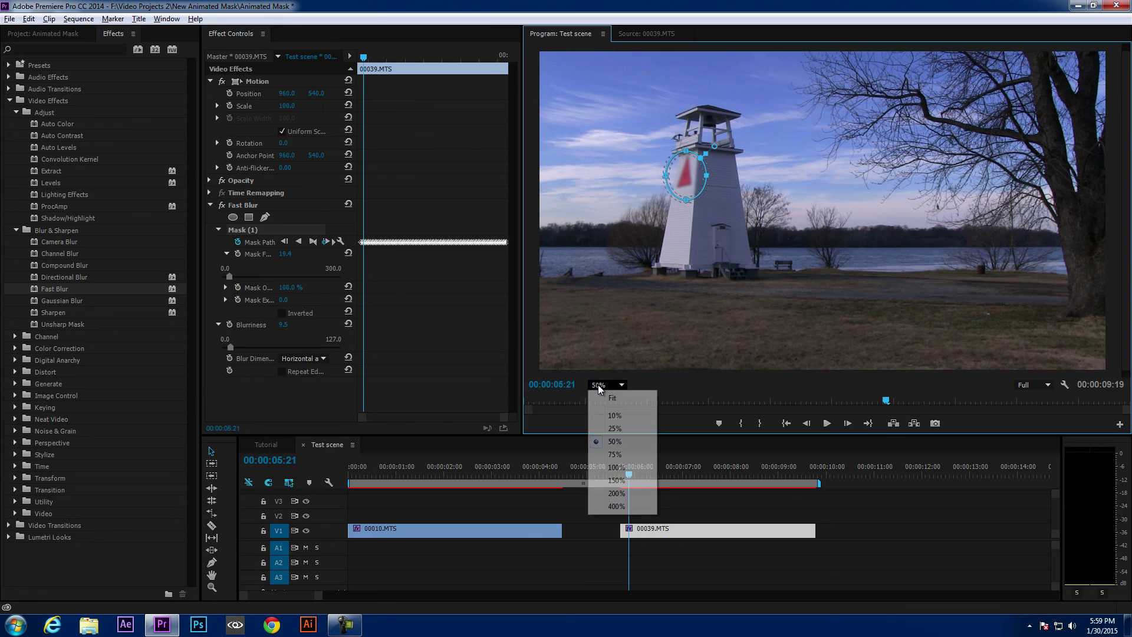
click(615, 454)
drag(654, 118, 661, 114)
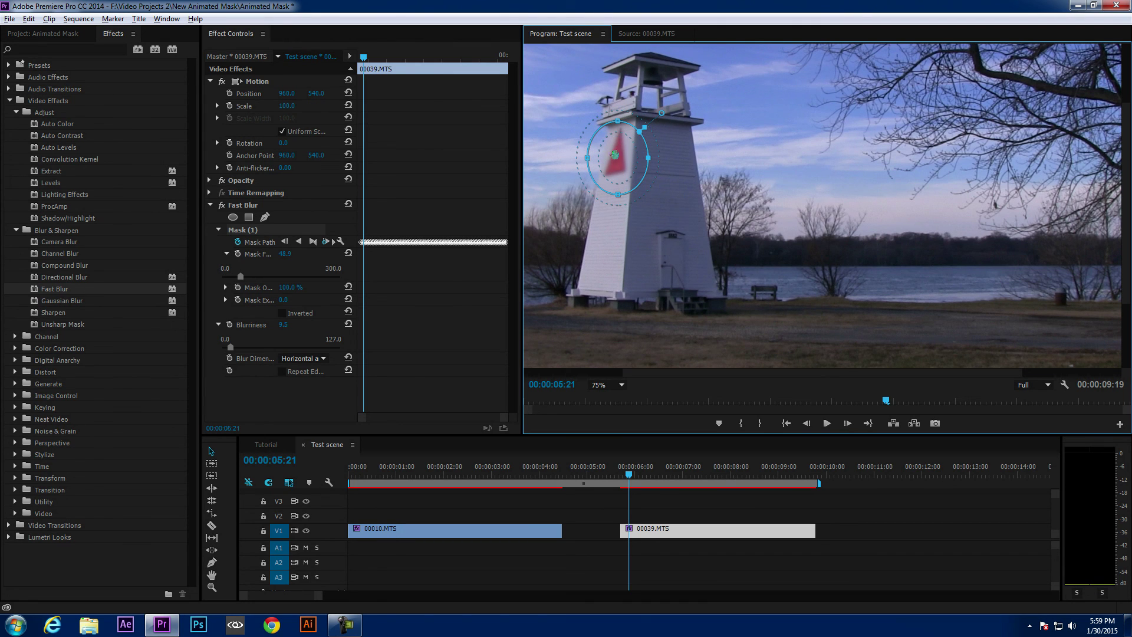
drag(663, 115, 668, 108)
drag(669, 114, 671, 111)
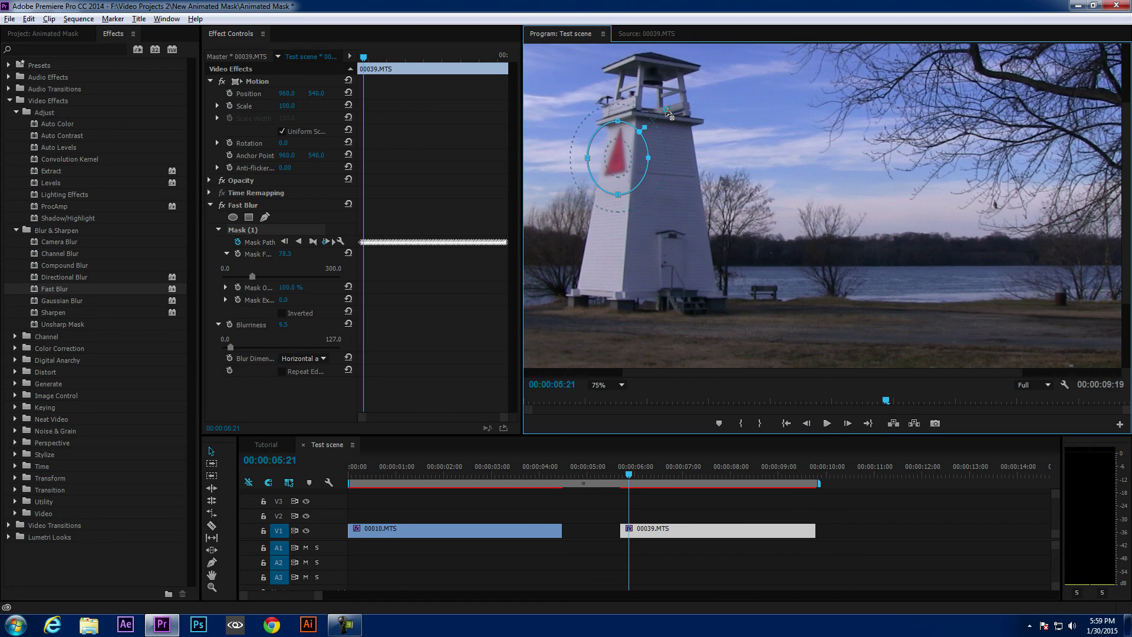
Deselect the clip and play the lighthouse shot from 00:00:05:20 to review the tracked blur without the mask outline
click(589, 522)
click(629, 475)
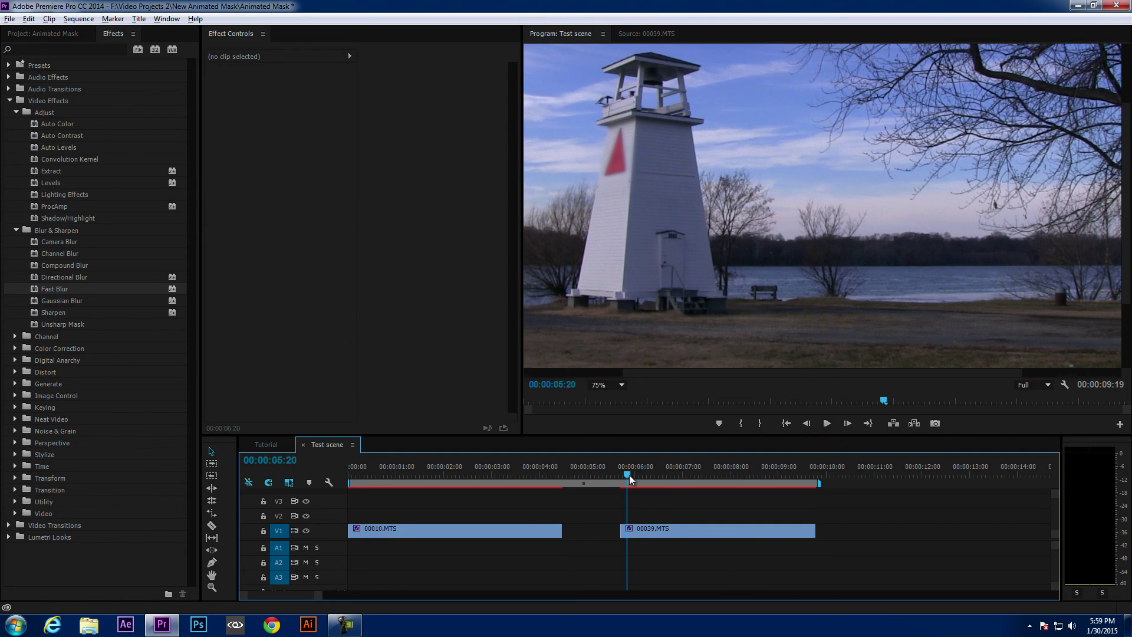
key(space)
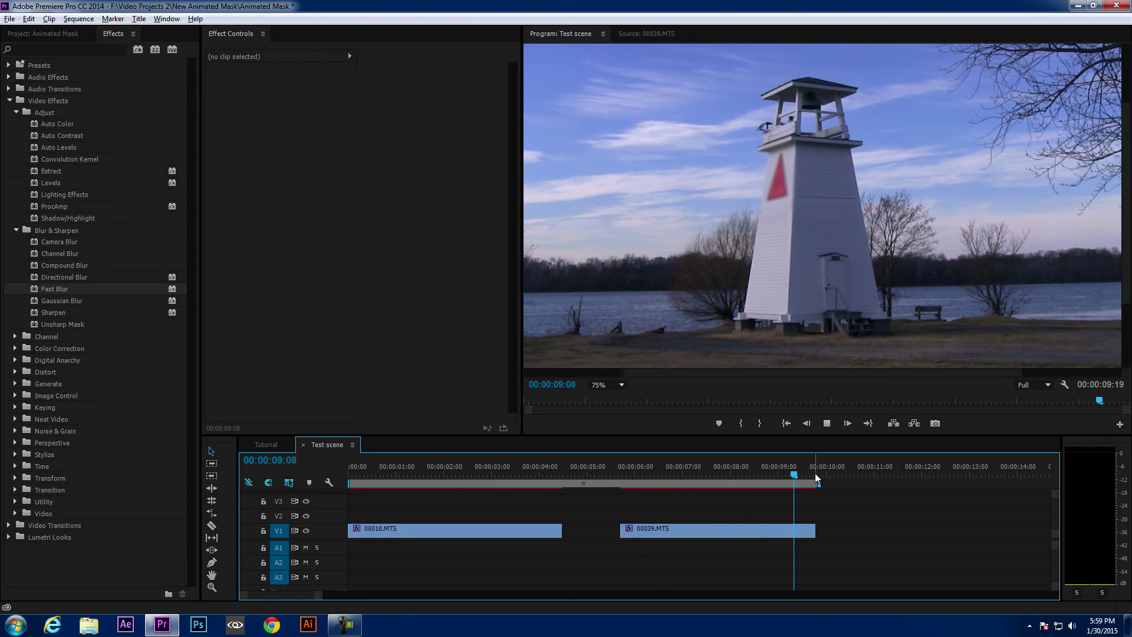
drag(769, 479, 624, 483)
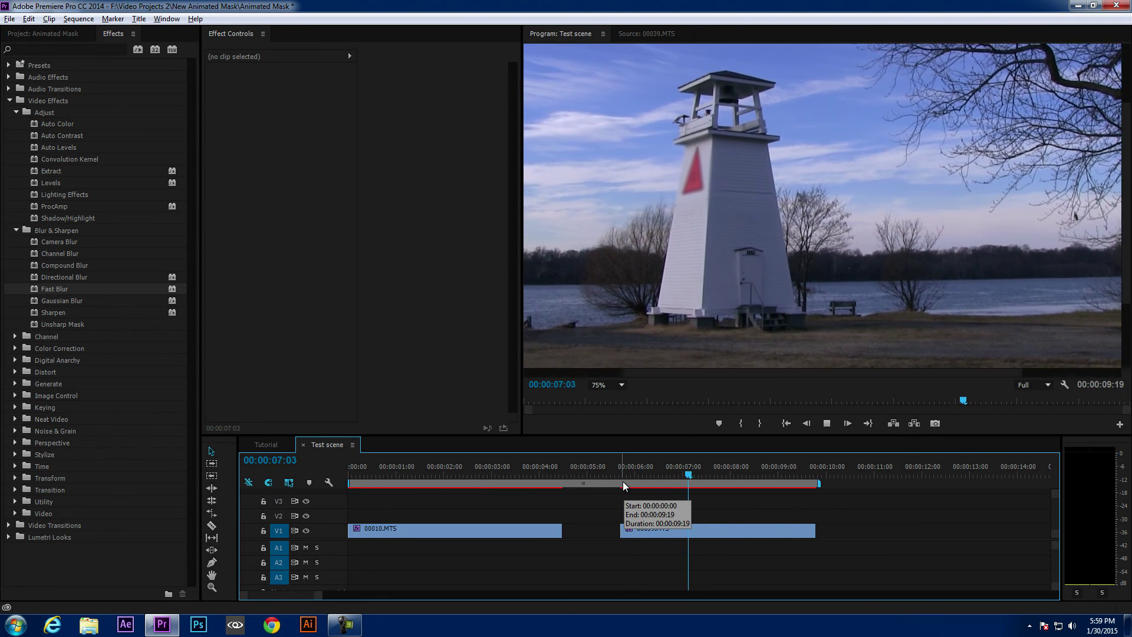
key(space)
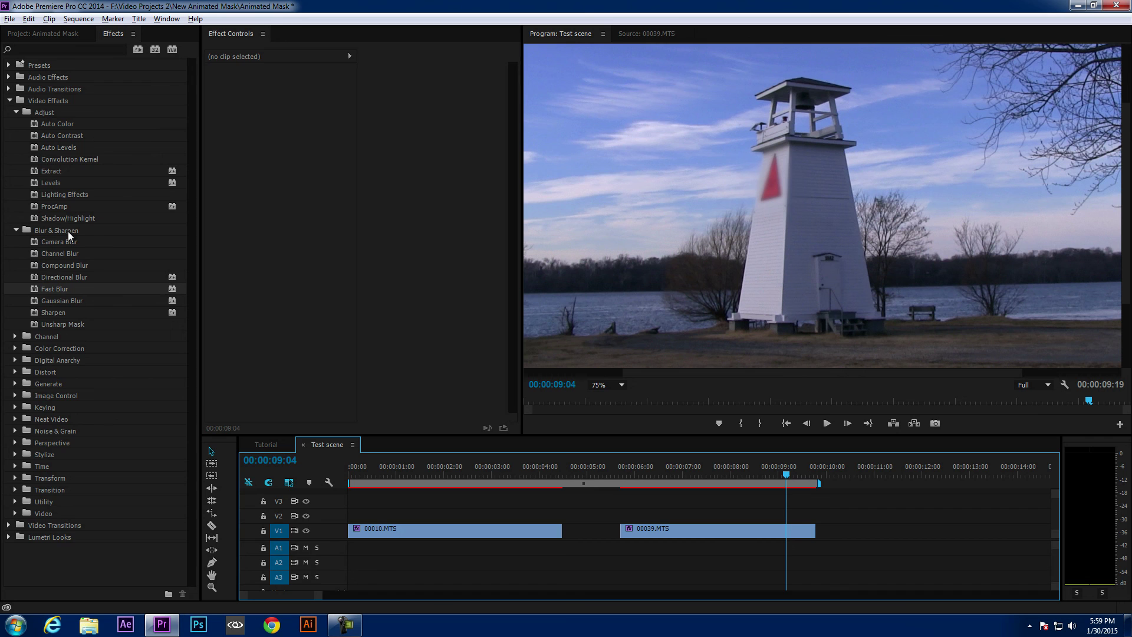
Select clip 00039.MTS and collapse its Fast Blur settings
click(730, 531)
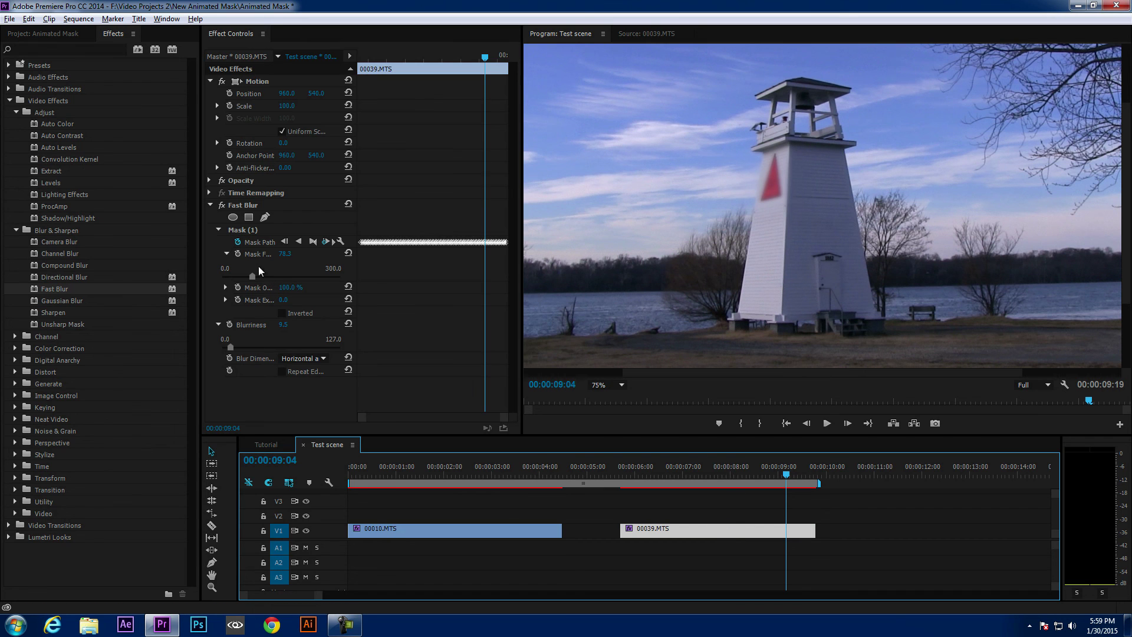
click(210, 206)
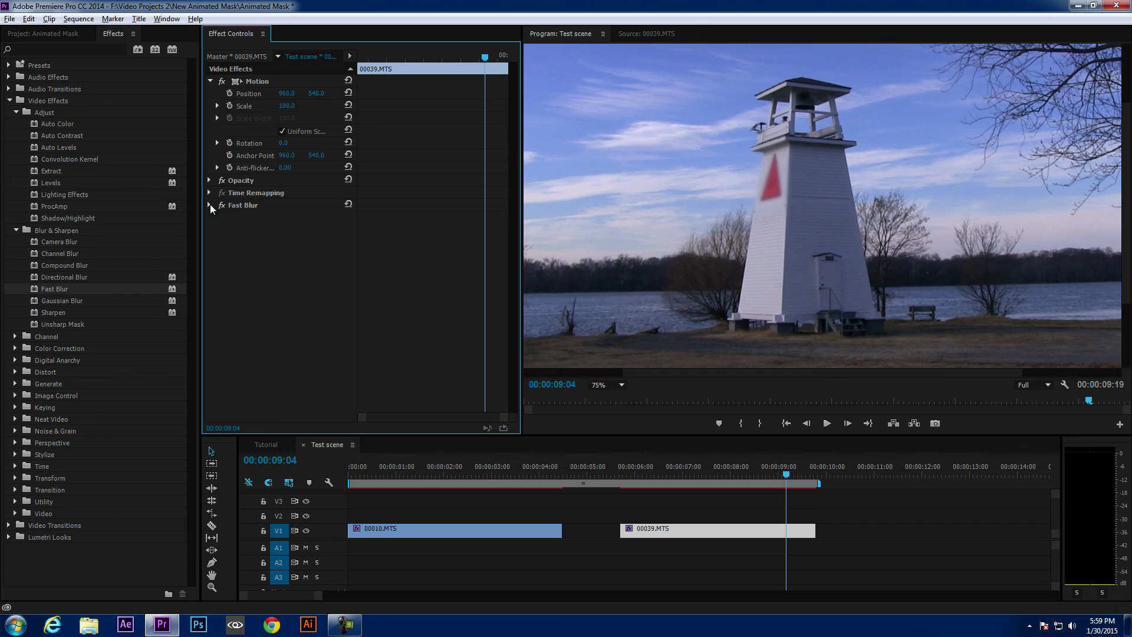